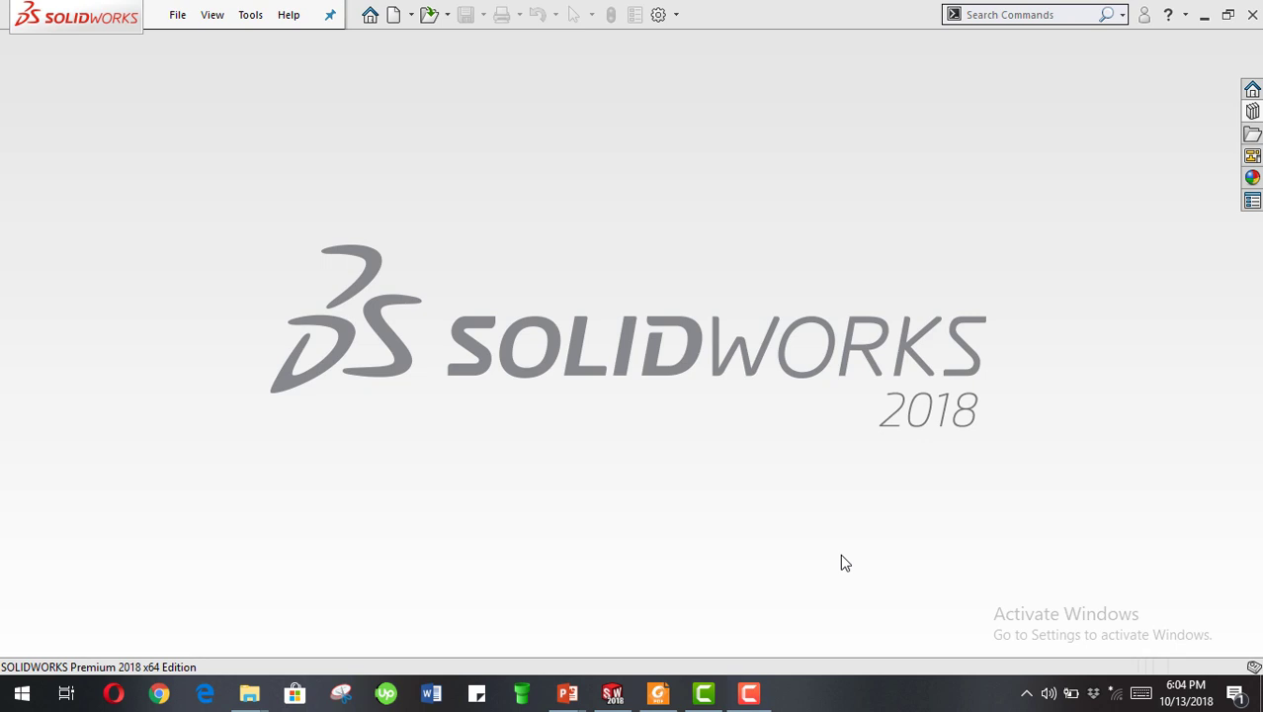
Step: Create a new assembly document without inserting any component
left_click(372, 16)
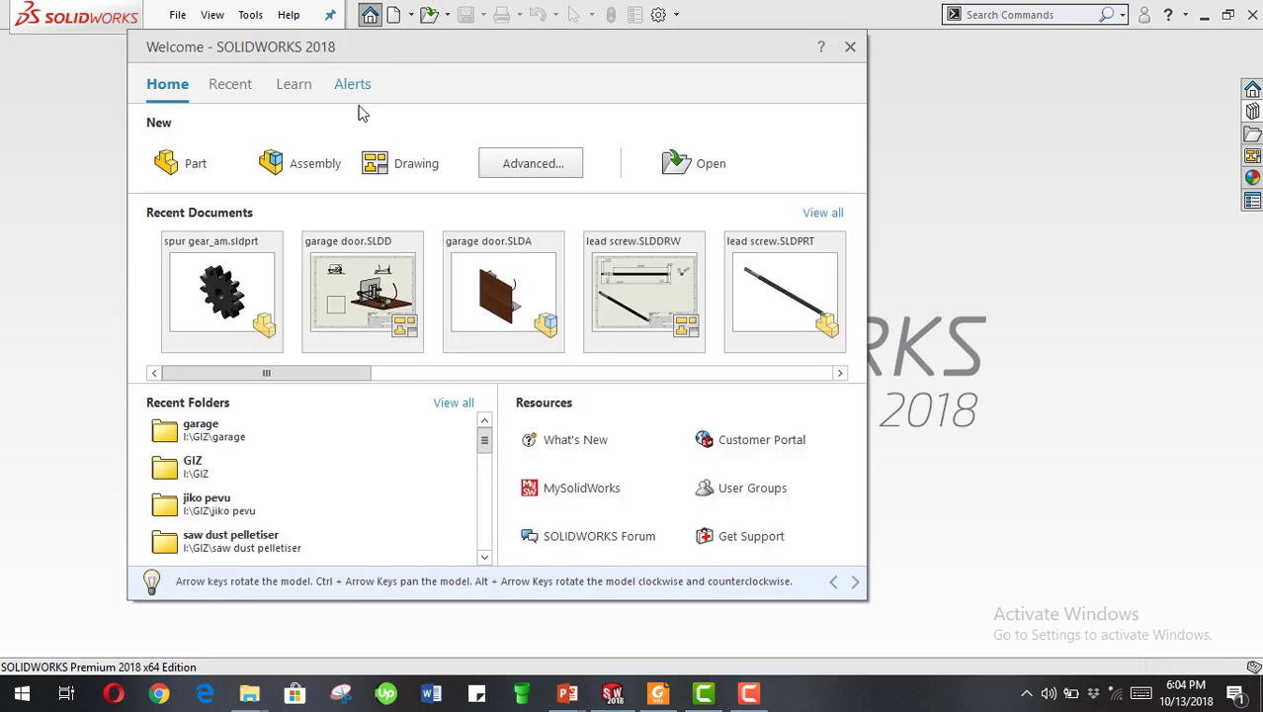
left_click(312, 167)
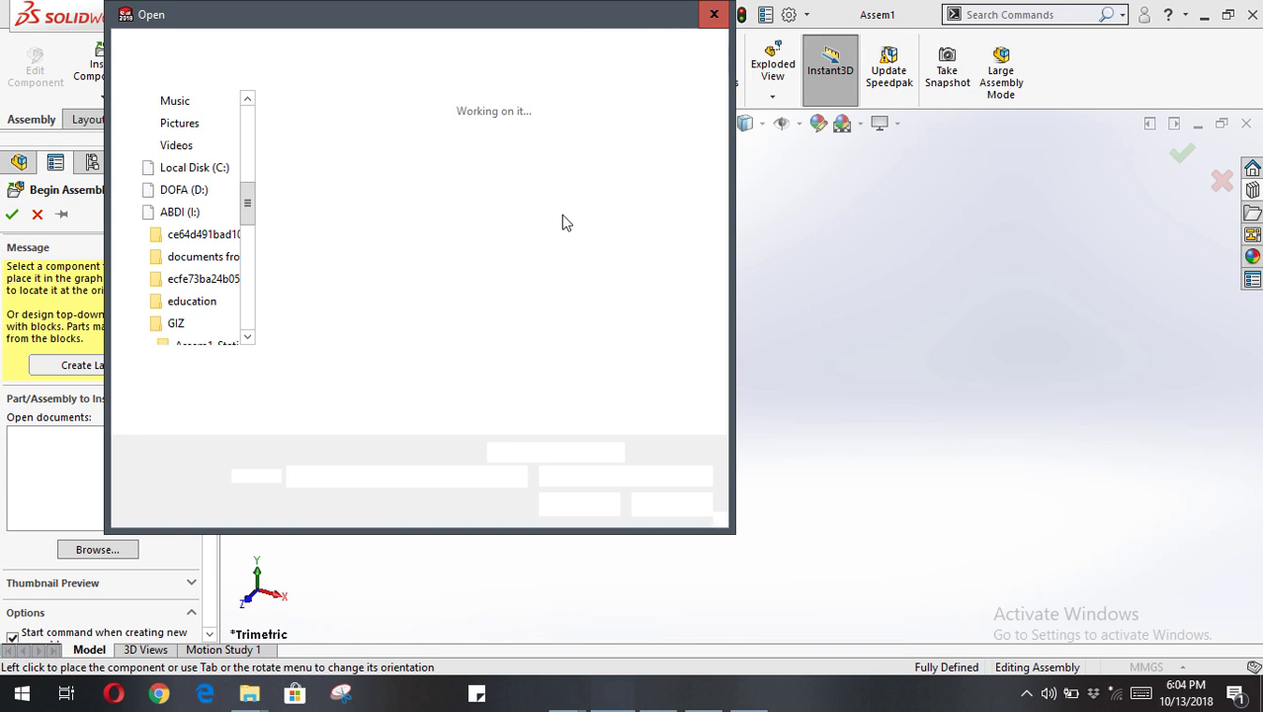
left_click(681, 502)
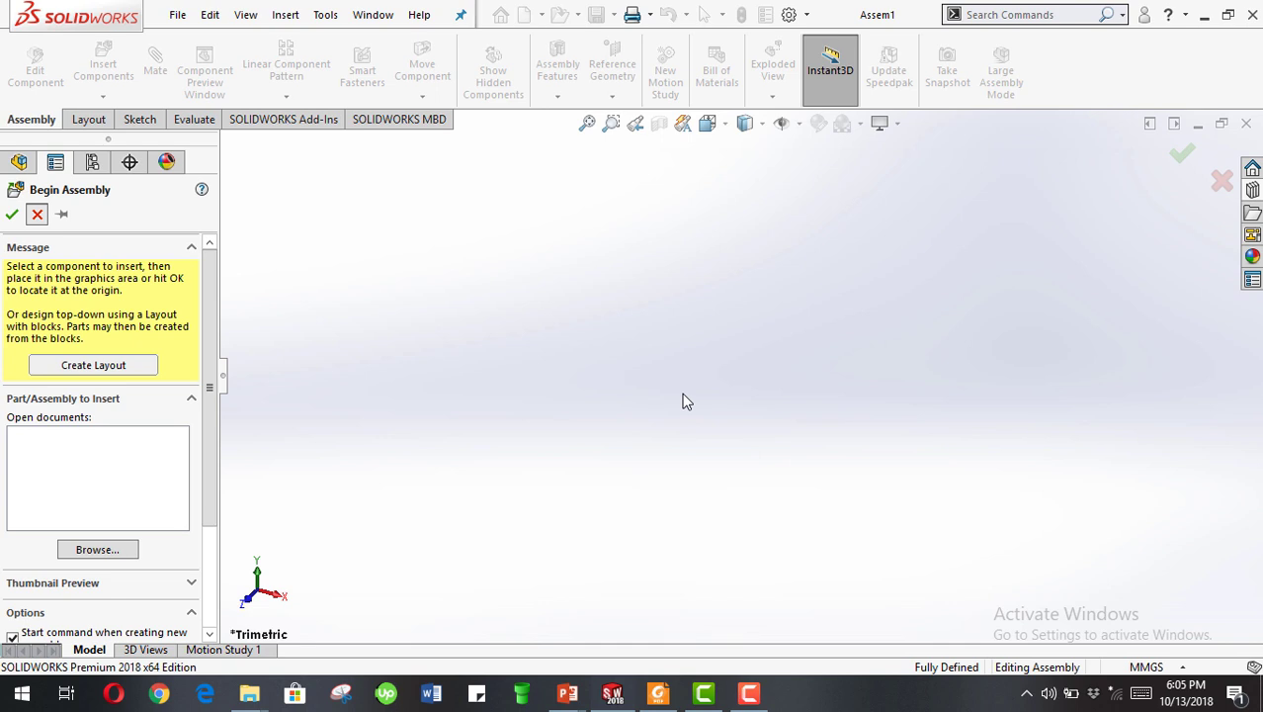
key("Escape")
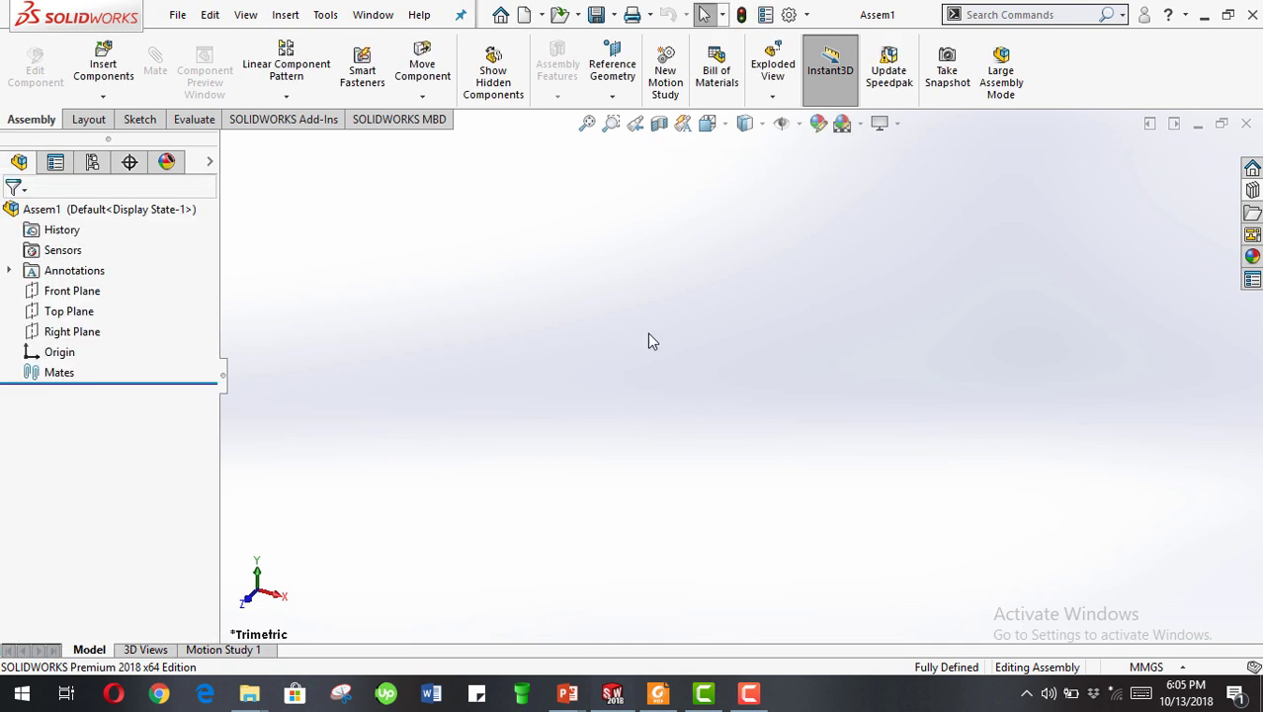
Step: Sketch a horizontal line through the origin on the Front Plane and convert it to construction geometry
left_click(72, 290)
left_click(87, 267)
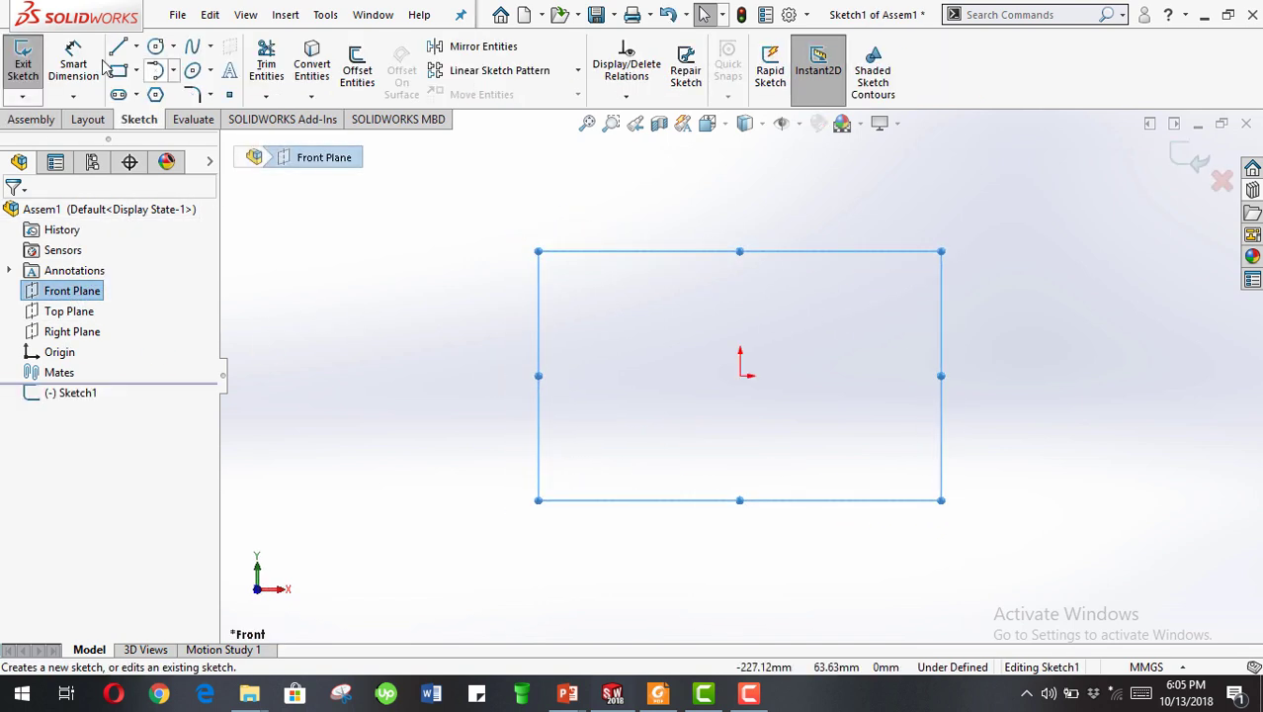
left_click(561, 375)
left_click(1008, 375)
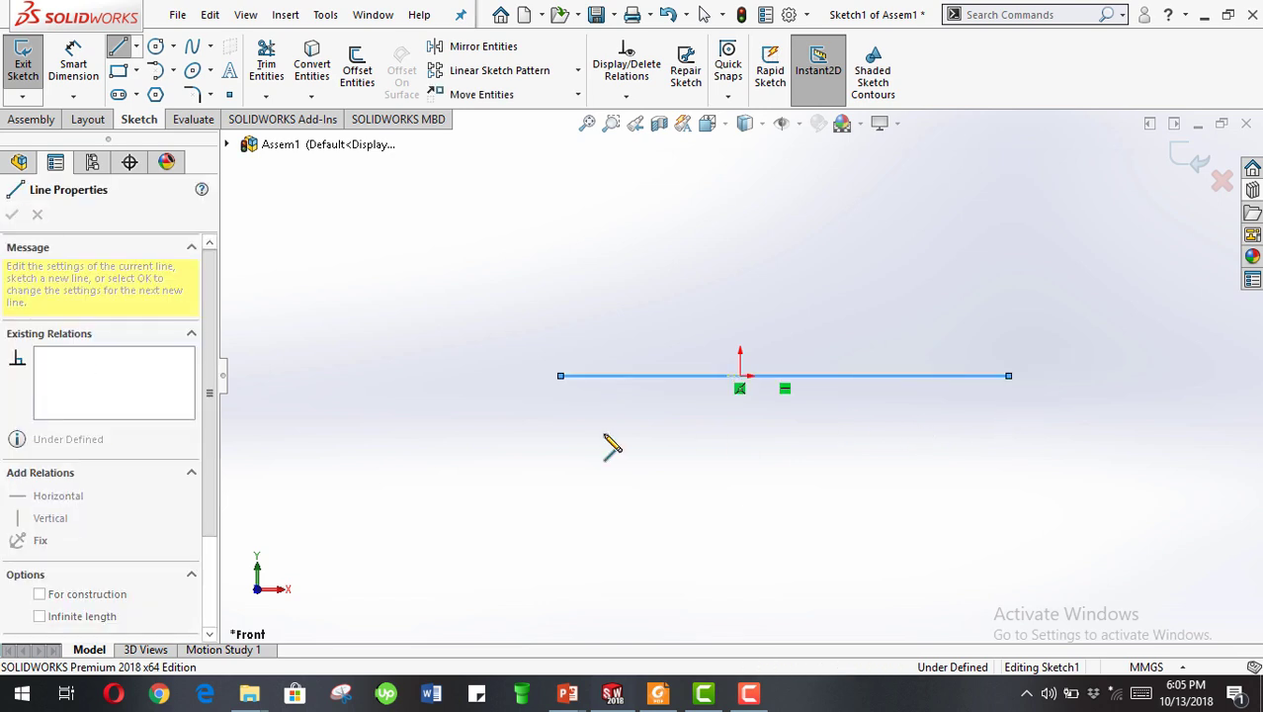
right_click(524, 265)
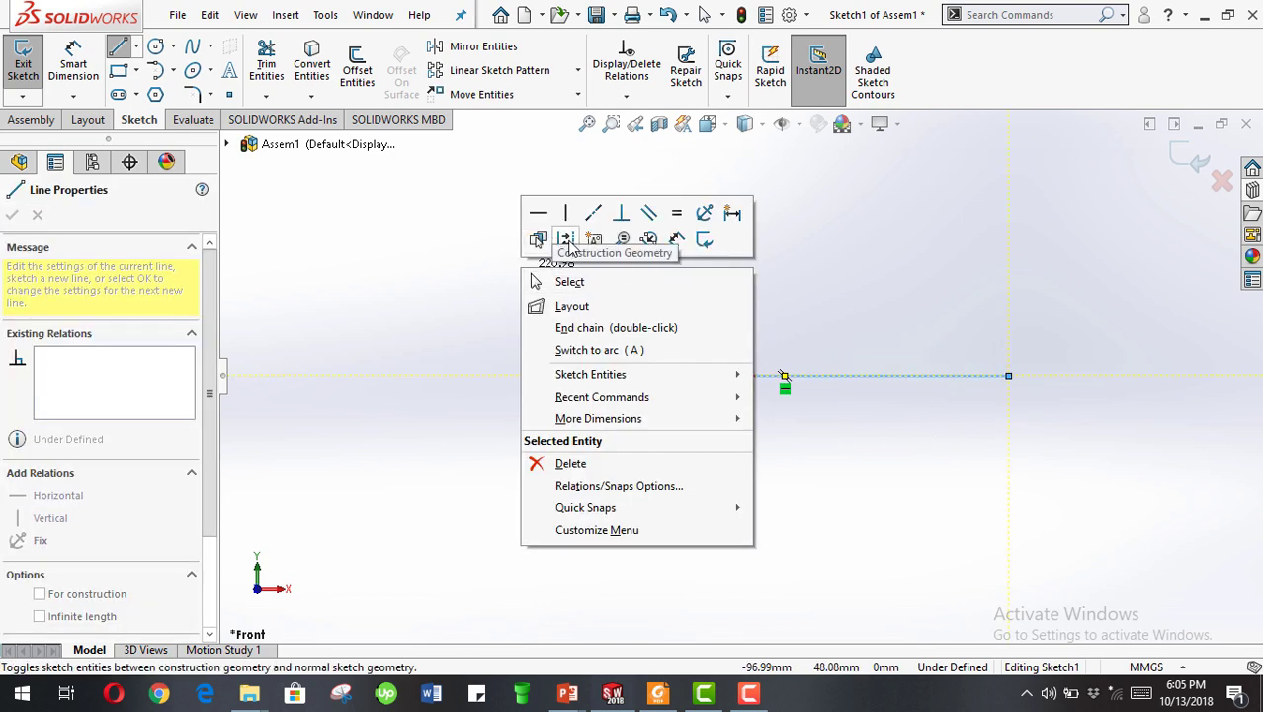
left_click(565, 240)
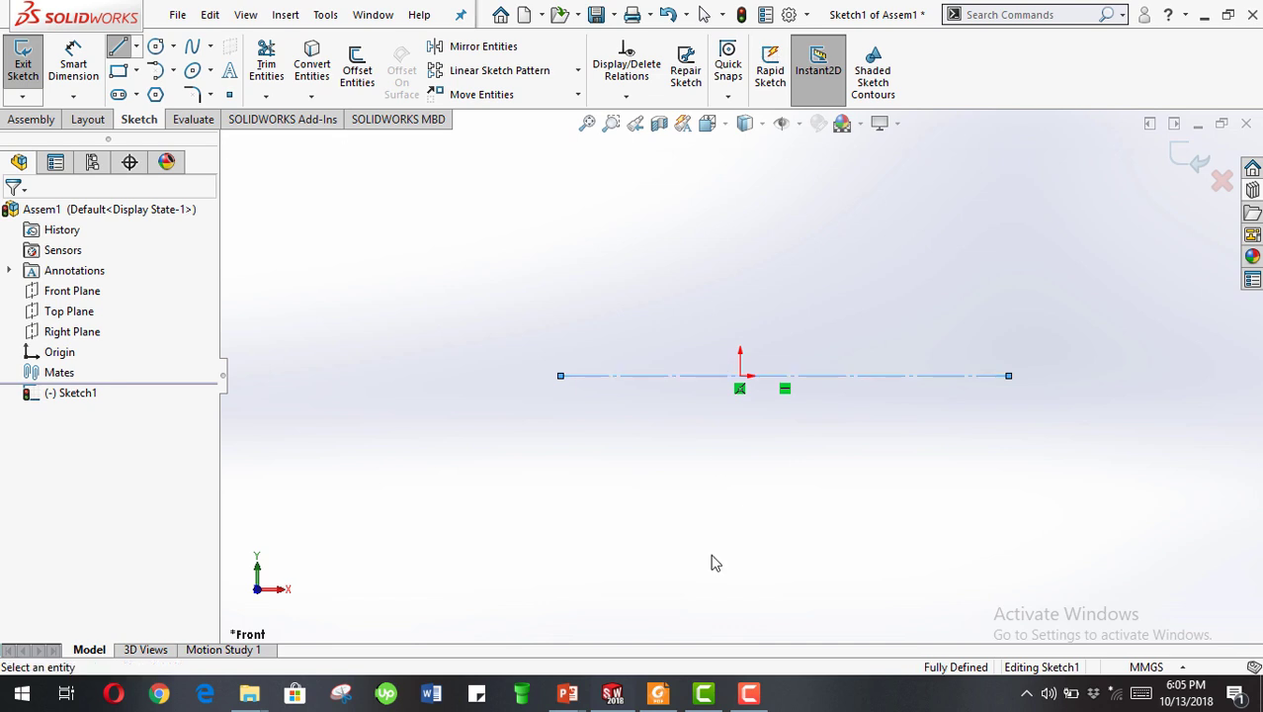
Step: Add a midpoint relation between the origin and the horizontal construction line
left_click(710, 552)
left_click(739, 378)
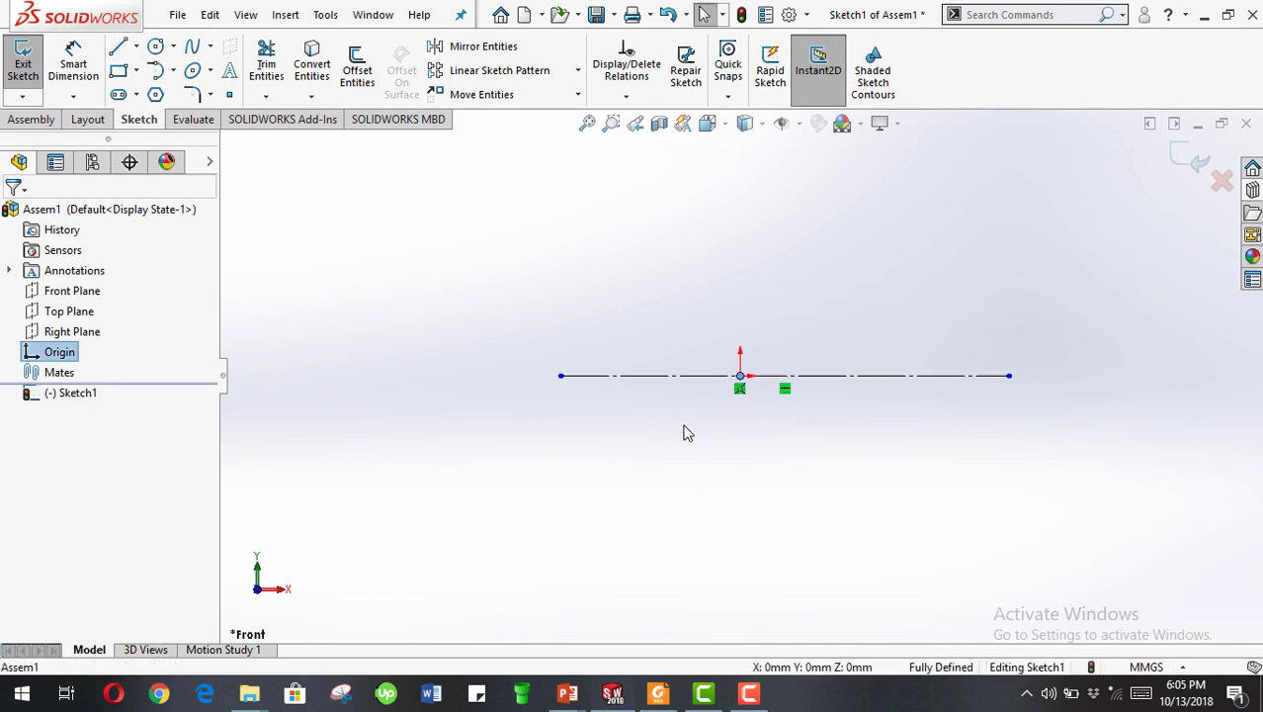
left_click(850, 376, "ctrl")
left_click(911, 294)
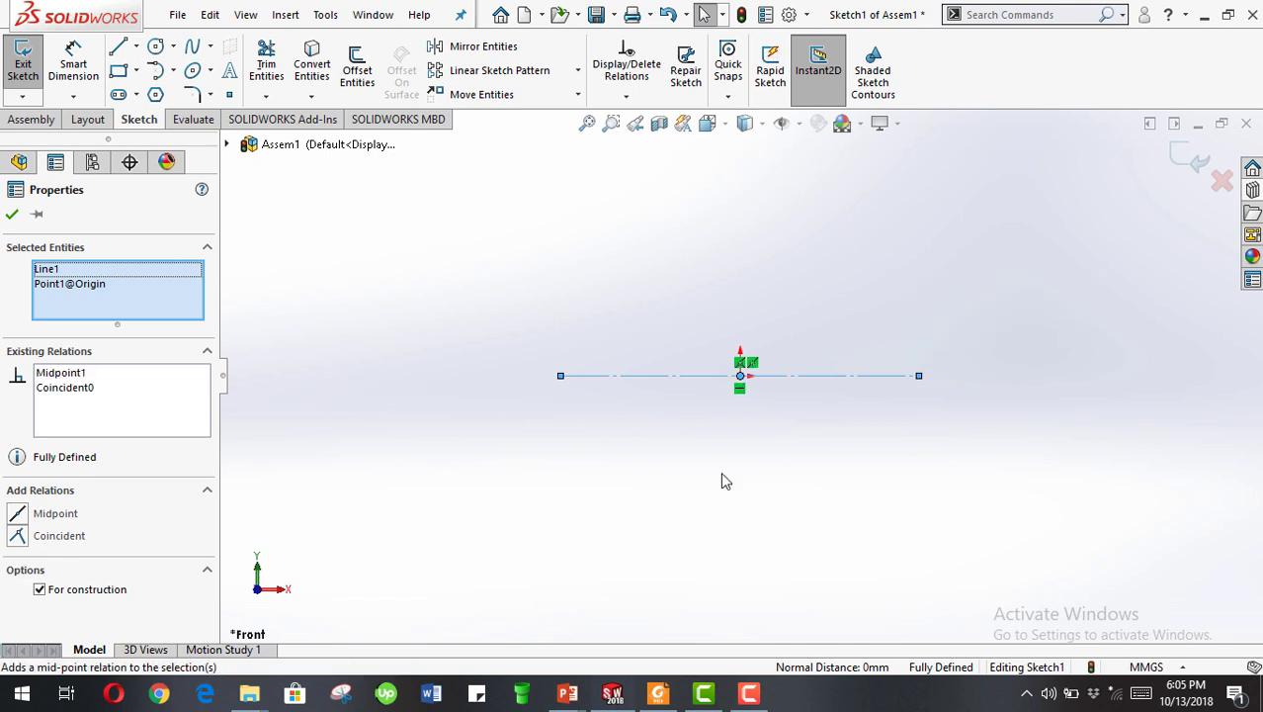
left_click(721, 472)
Step: Dimension the construction line's length as 200 mm
left_click(79, 68)
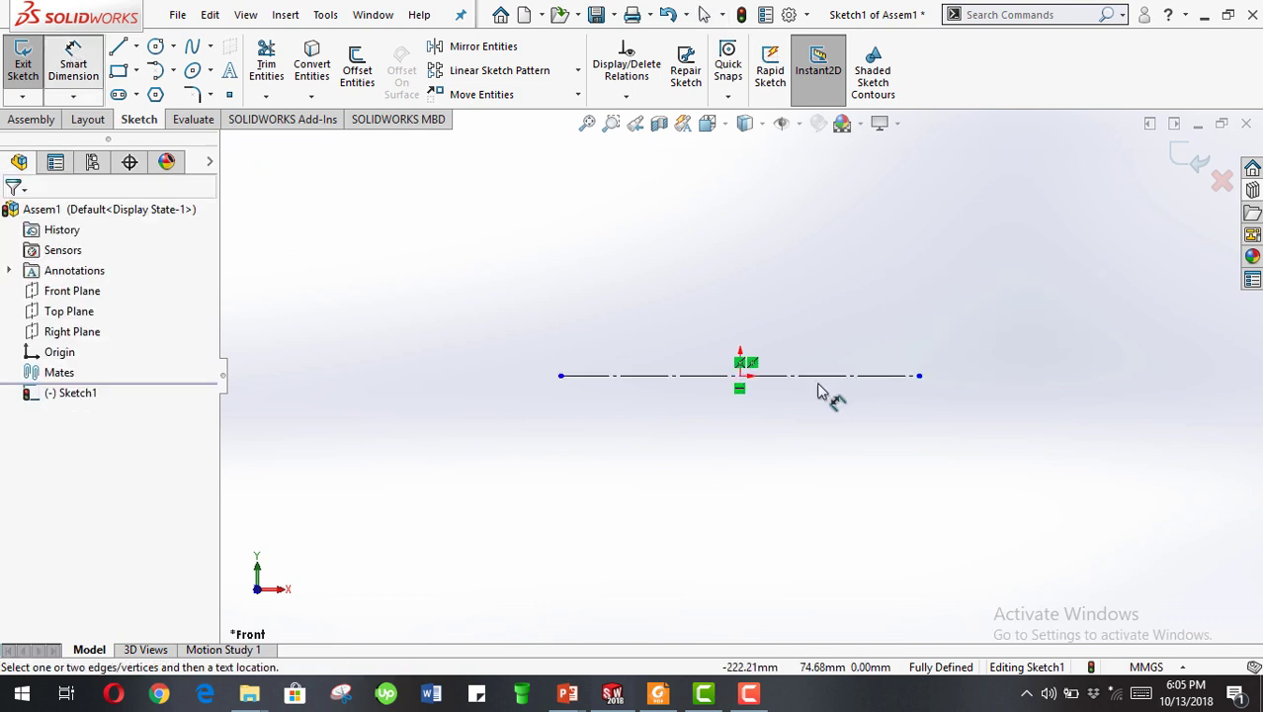
left_click(614, 375)
left_click(634, 442)
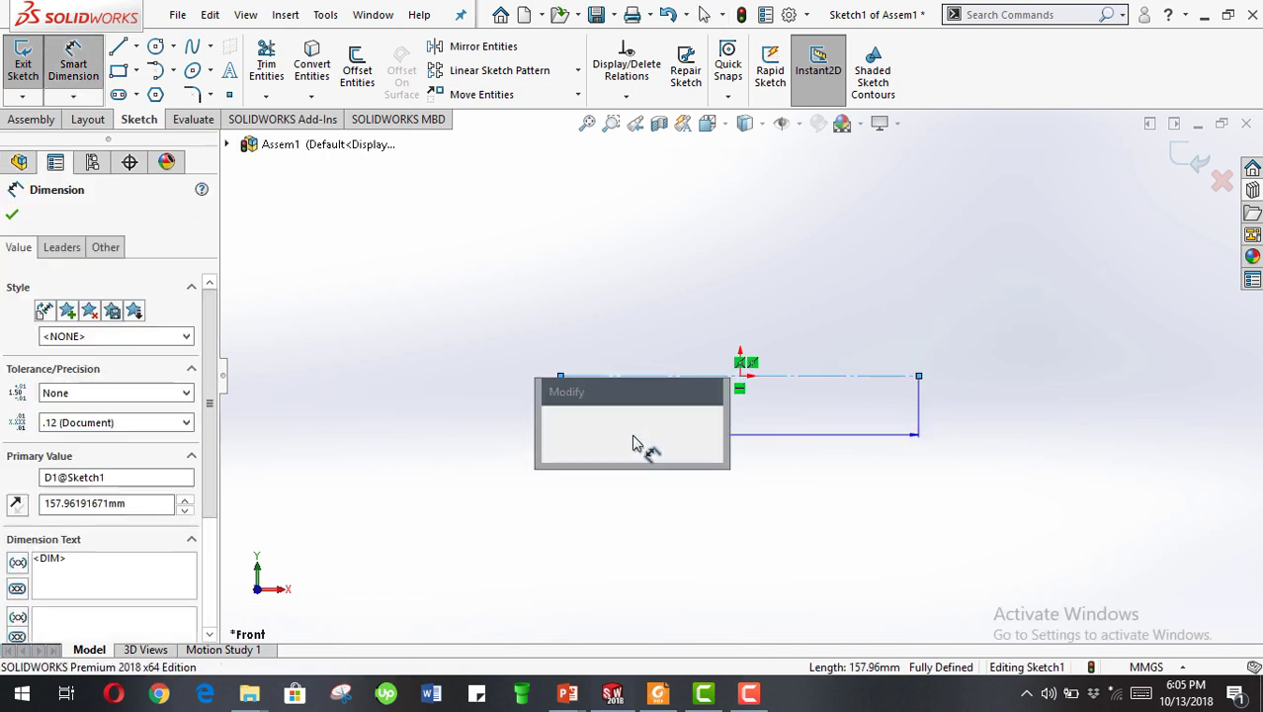
type("200")
key("Return")
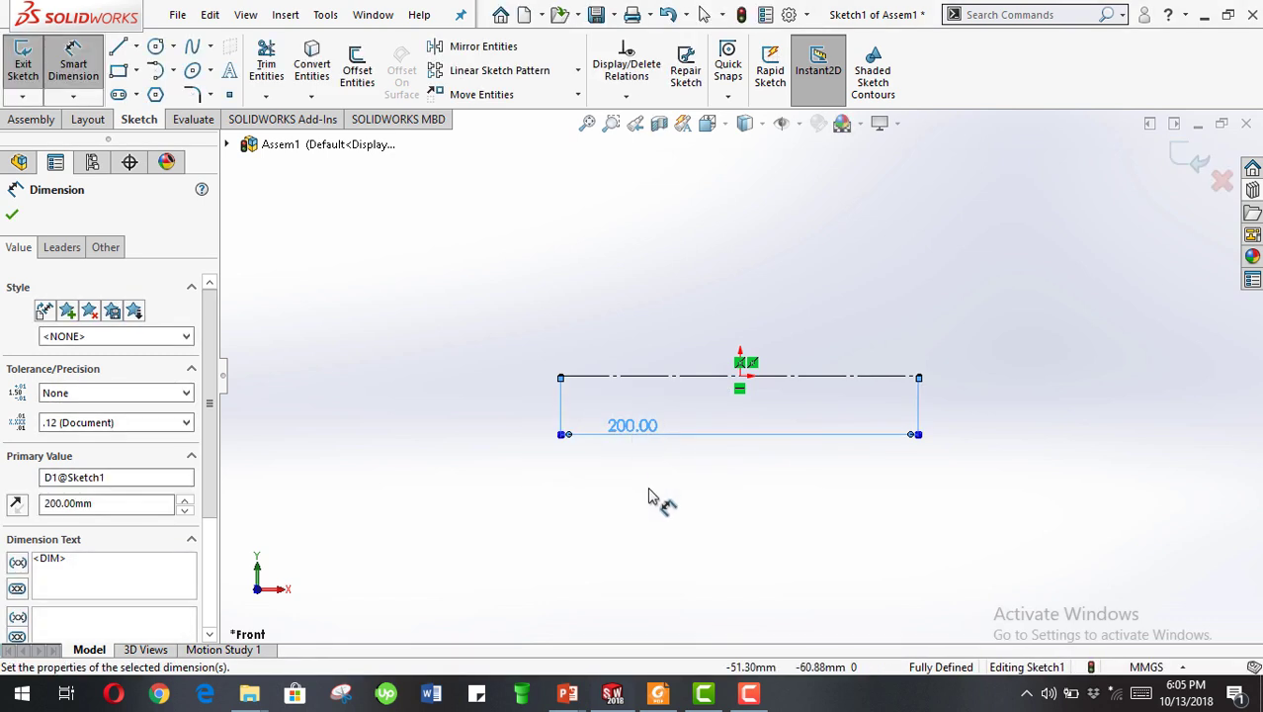
left_click(648, 488)
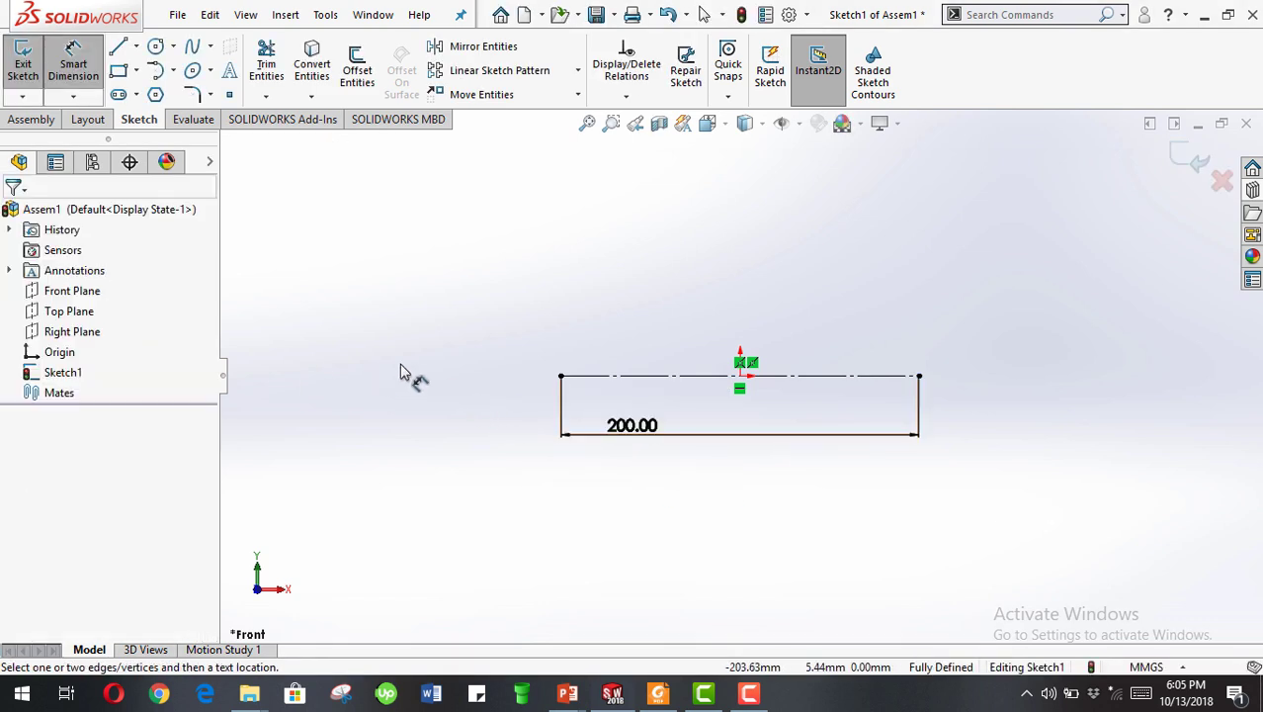
Step: Draw two circles centred on the construction line's endpoints, both reaching the origin, and finish the sketch
left_click(157, 48)
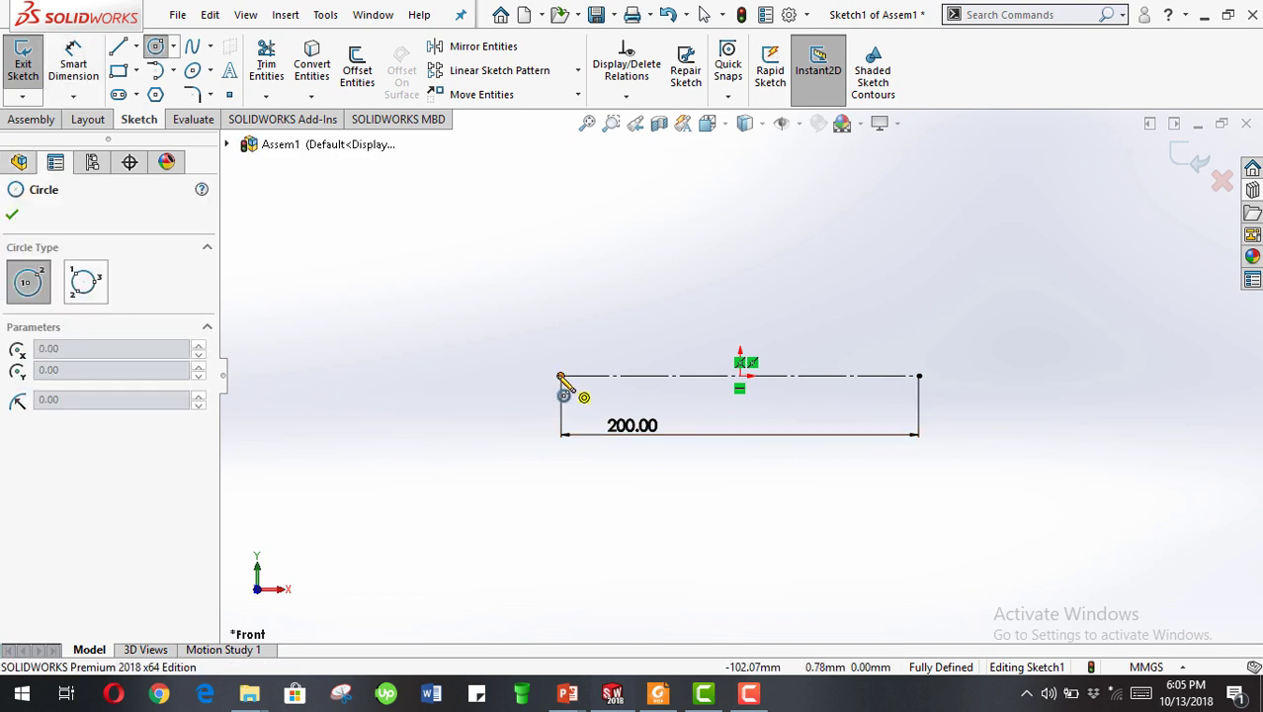
left_click(561, 377)
left_click(740, 383)
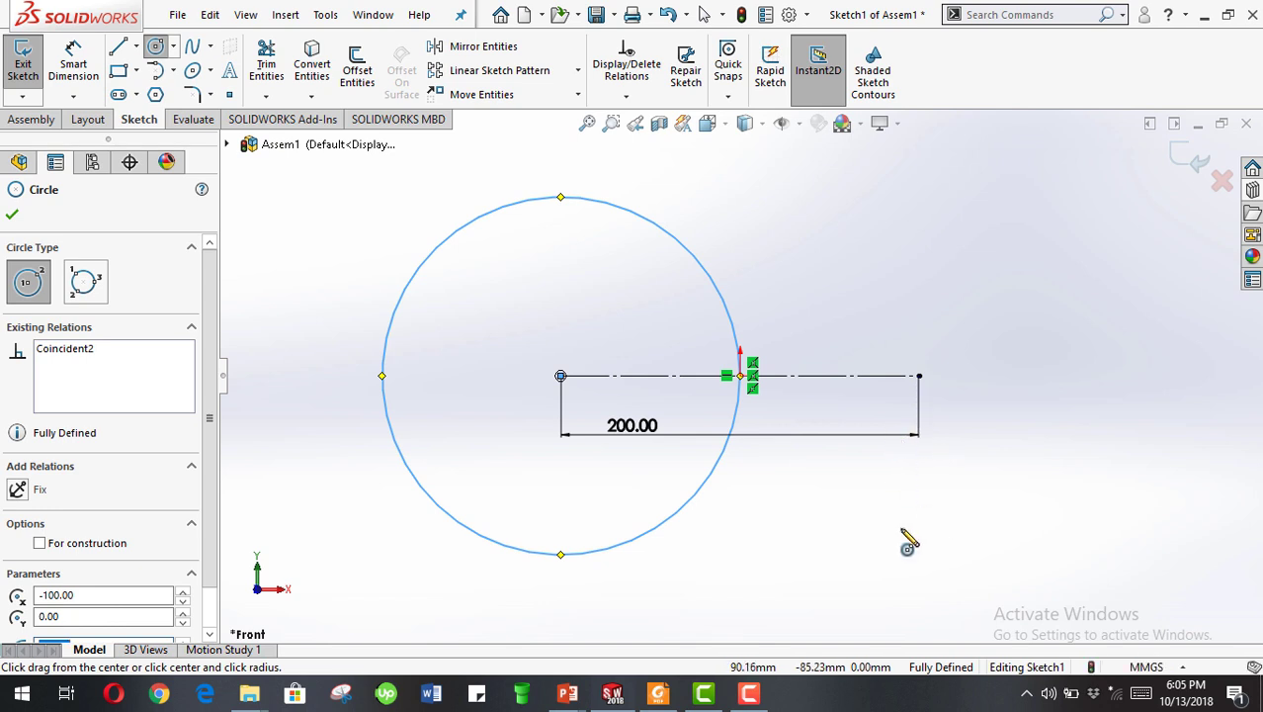
left_click(919, 376)
left_click(753, 386)
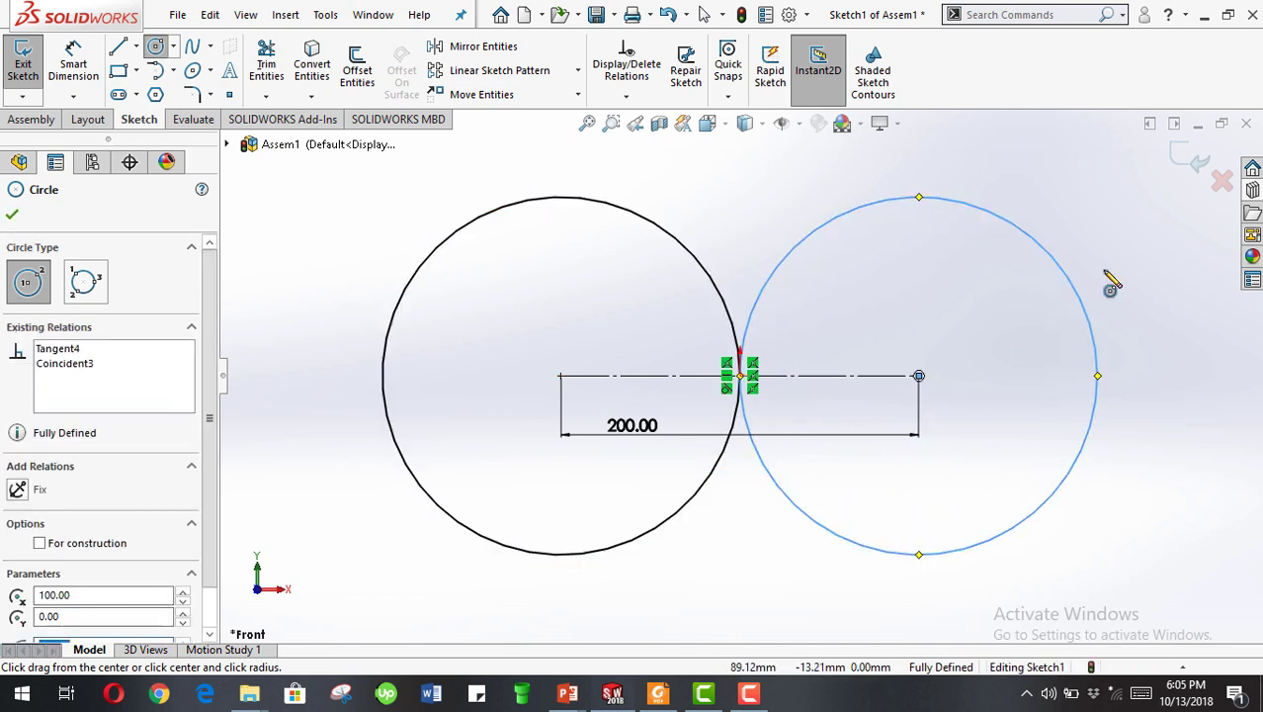
left_click(1190, 161)
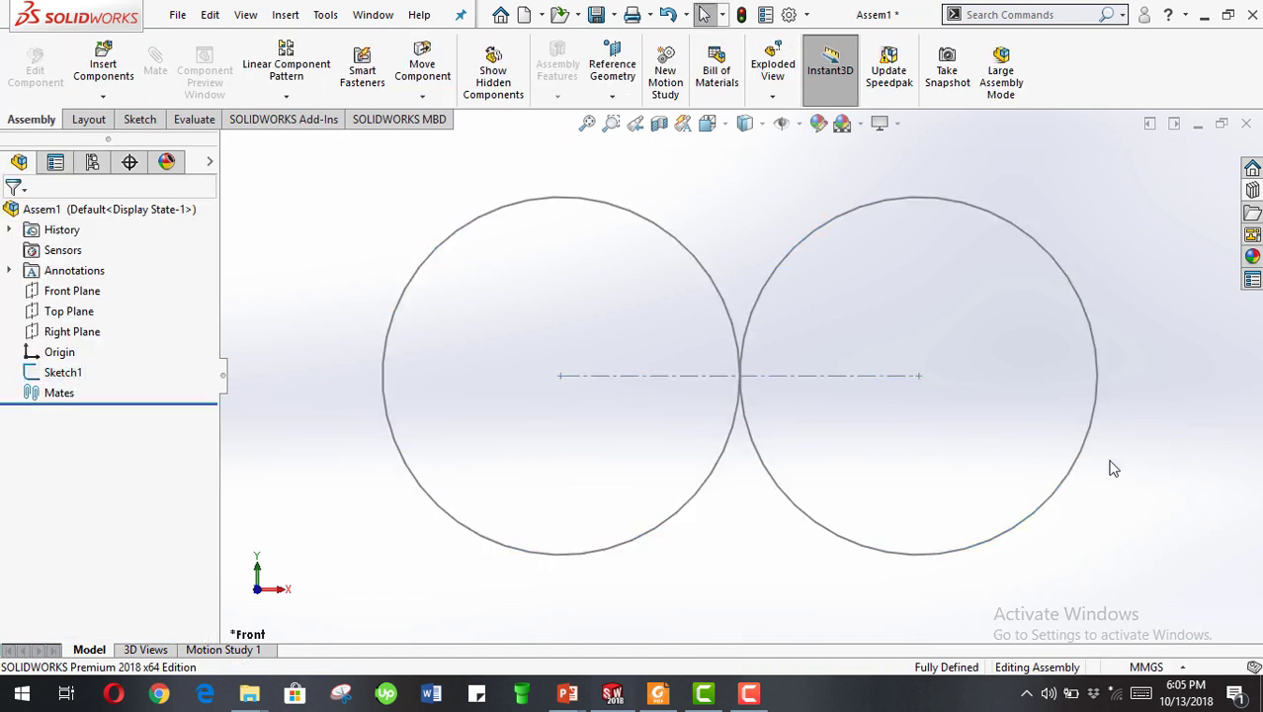
Step: Insert a Spur Gear from the Toolbox's ANSI Metric Power Transmission gears near the centre of the circle on the negative X side
left_click(1251, 192)
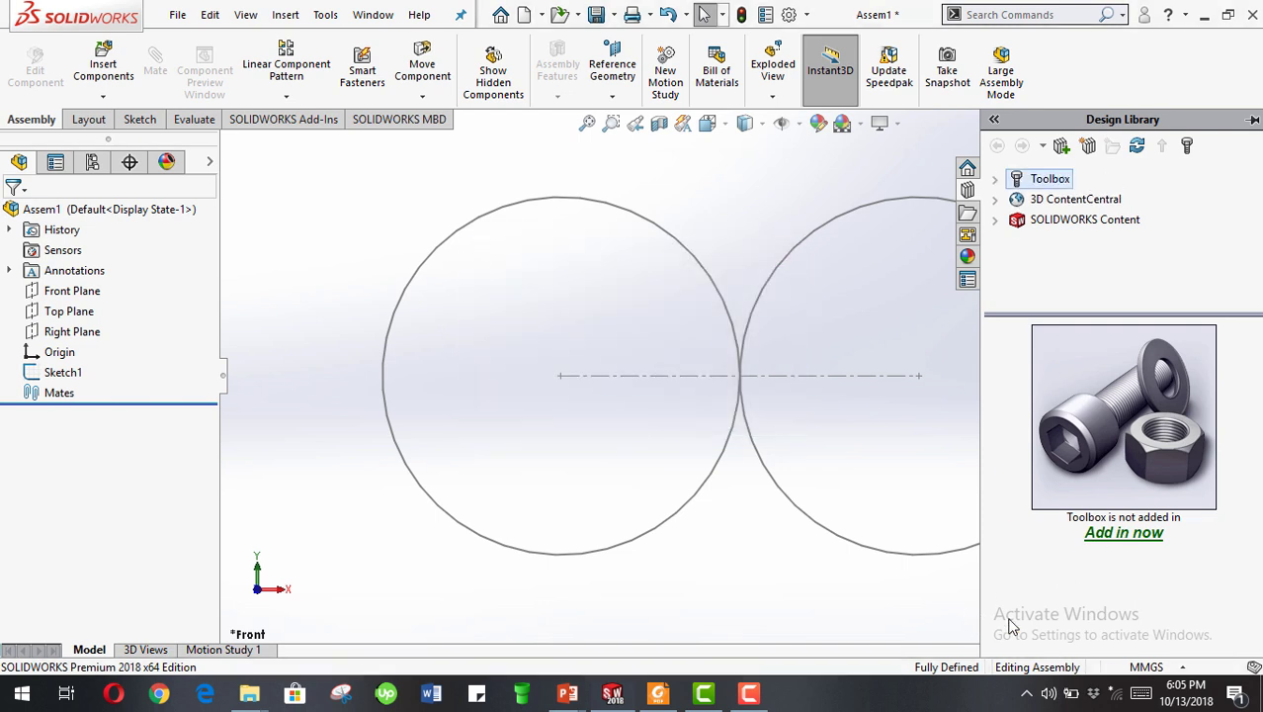
double_click(1028, 563)
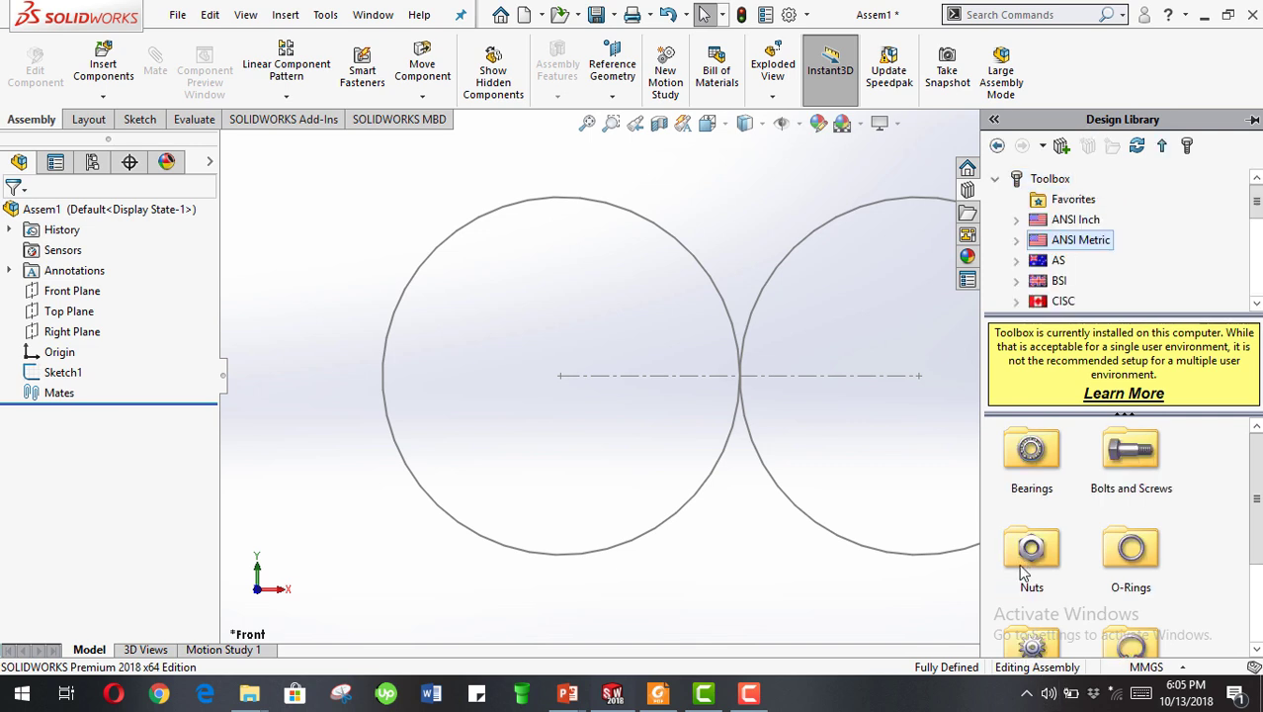
scroll(1079, 554, "down", 3)
double_click(1042, 529)
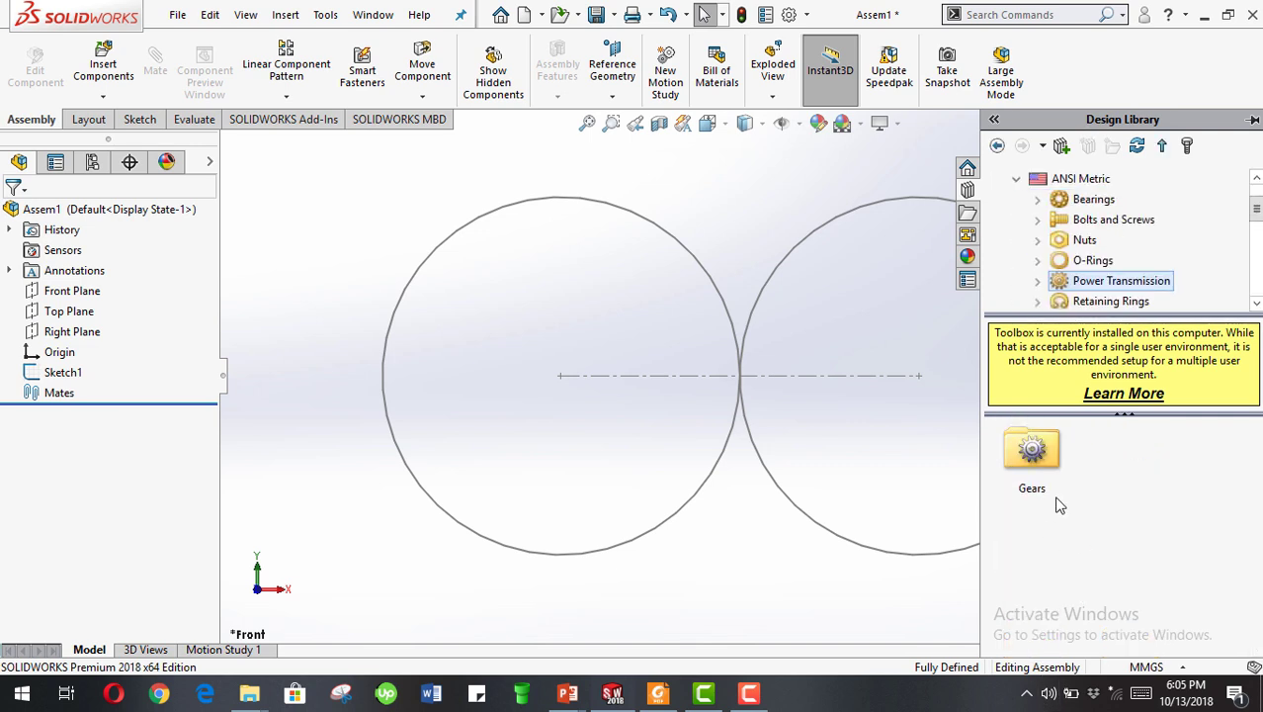
double_click(1033, 451)
scroll(1161, 593, "down", 2)
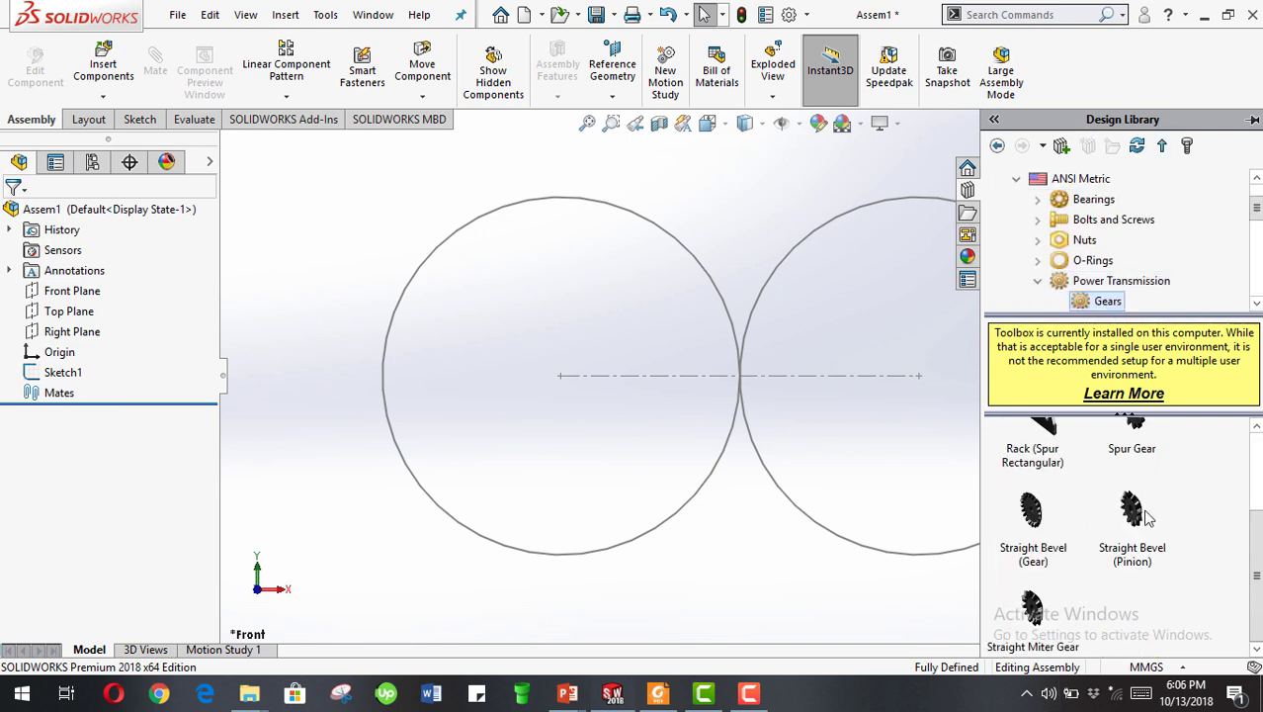
left_click_drag(1135, 512, 1117, 544)
left_click_drag(1127, 428, 572, 358)
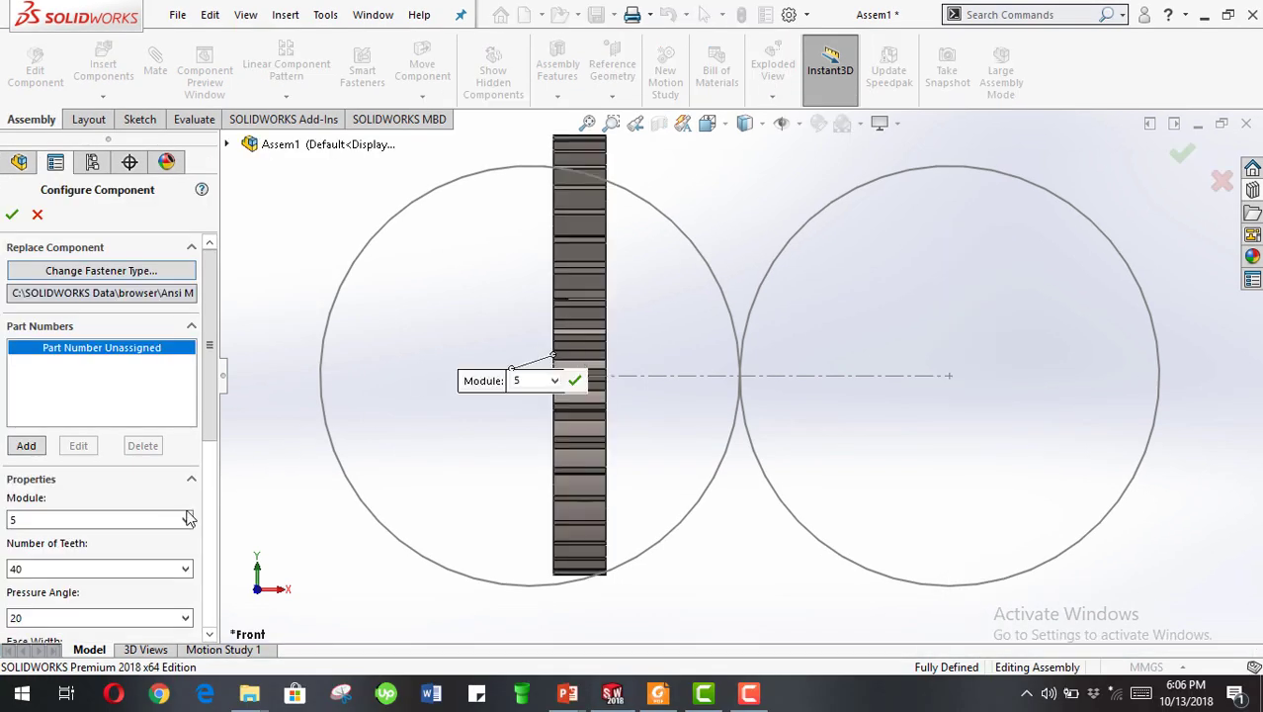
Step: Configure the spur gear with a nominal shaft diameter of 30 and no keyway, and place a second copy inside the other circle
scroll(197, 544, "down", 3)
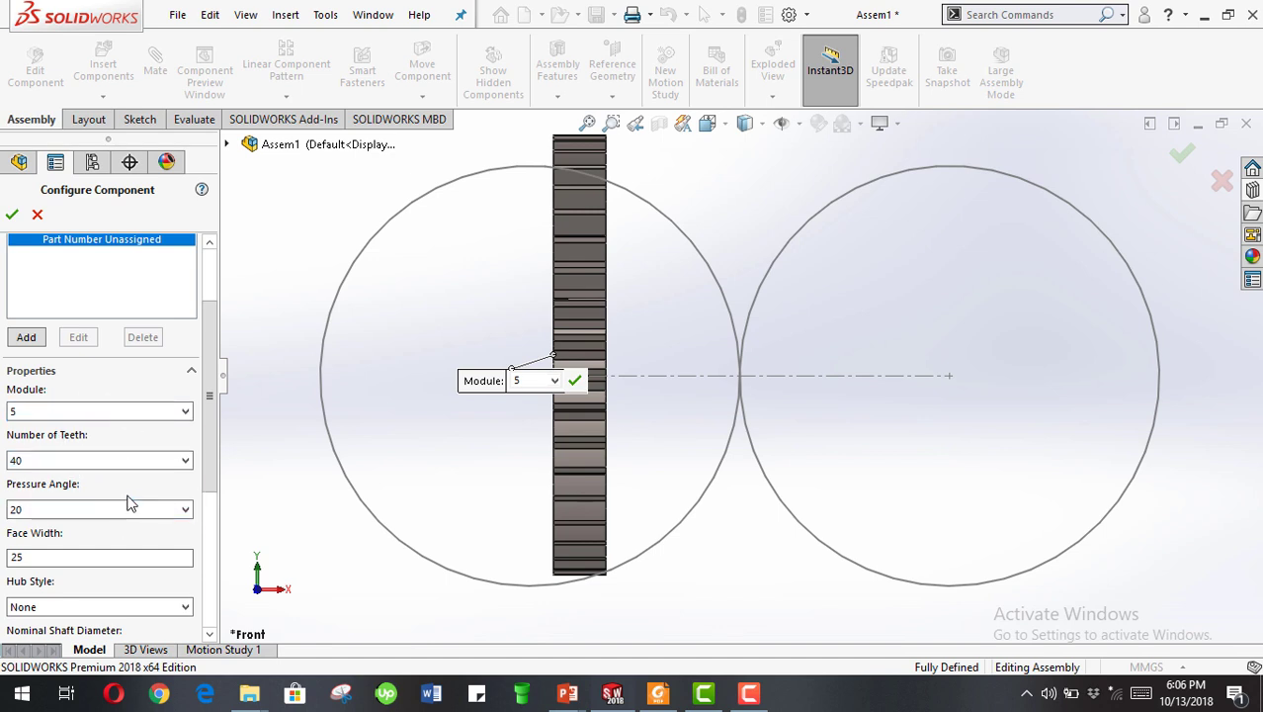
scroll(202, 549, "down", 3)
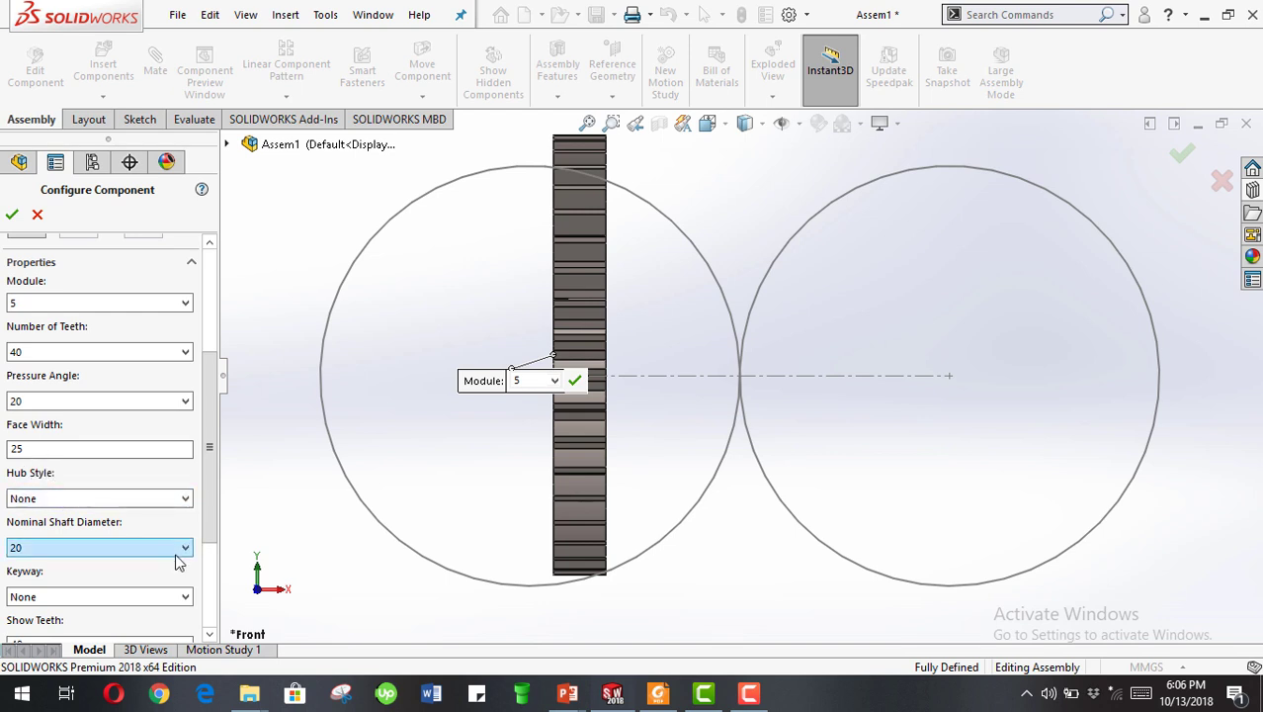
left_click(102, 548)
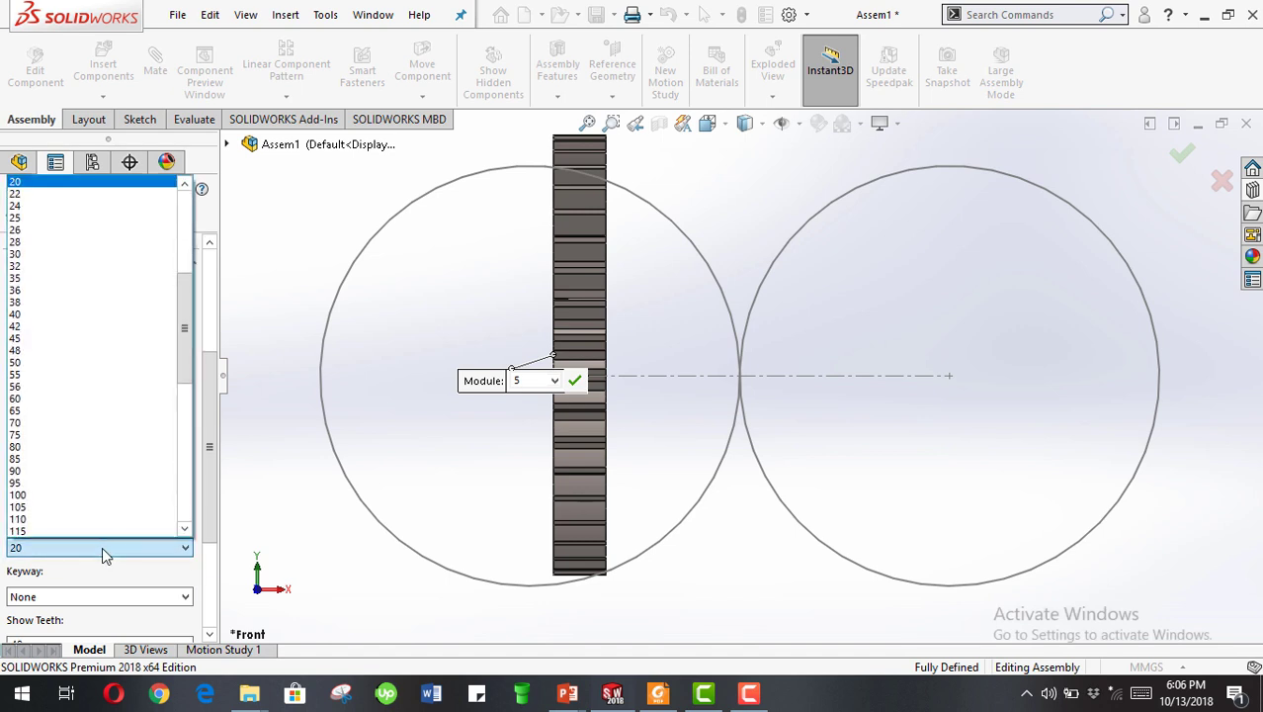
left_click(45, 256)
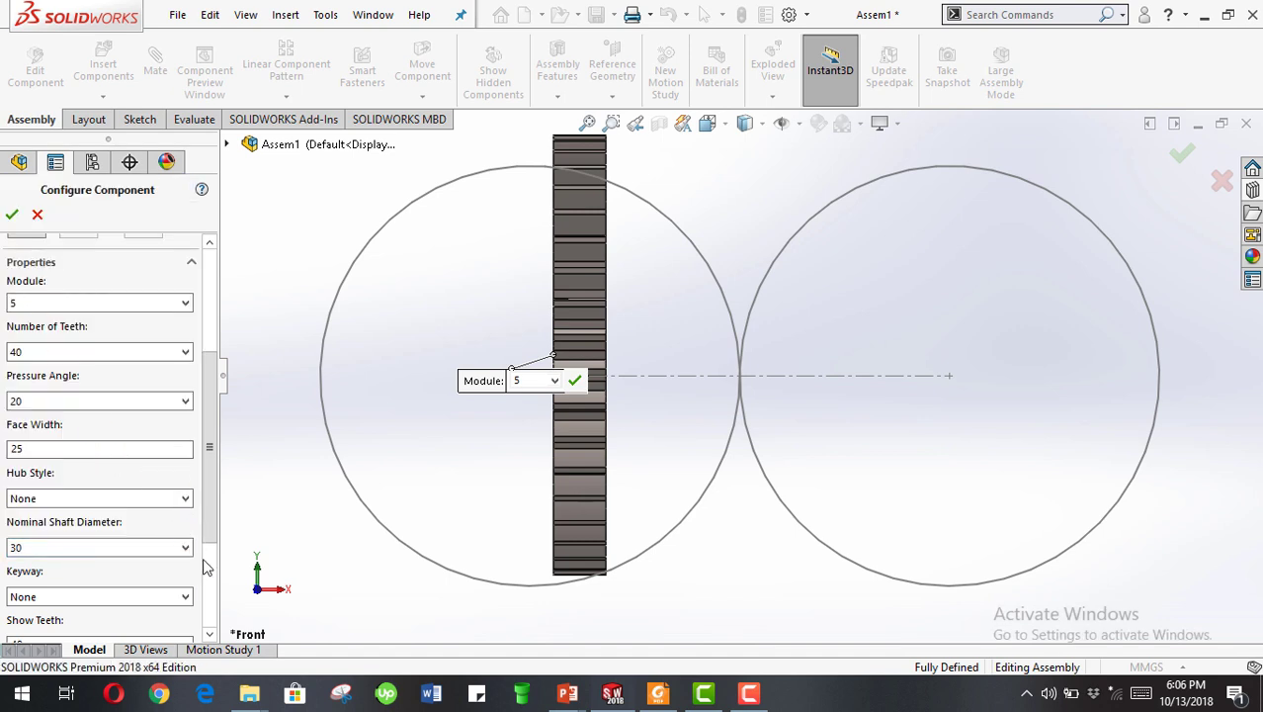
left_click(164, 597)
left_click(164, 599)
left_click(14, 215)
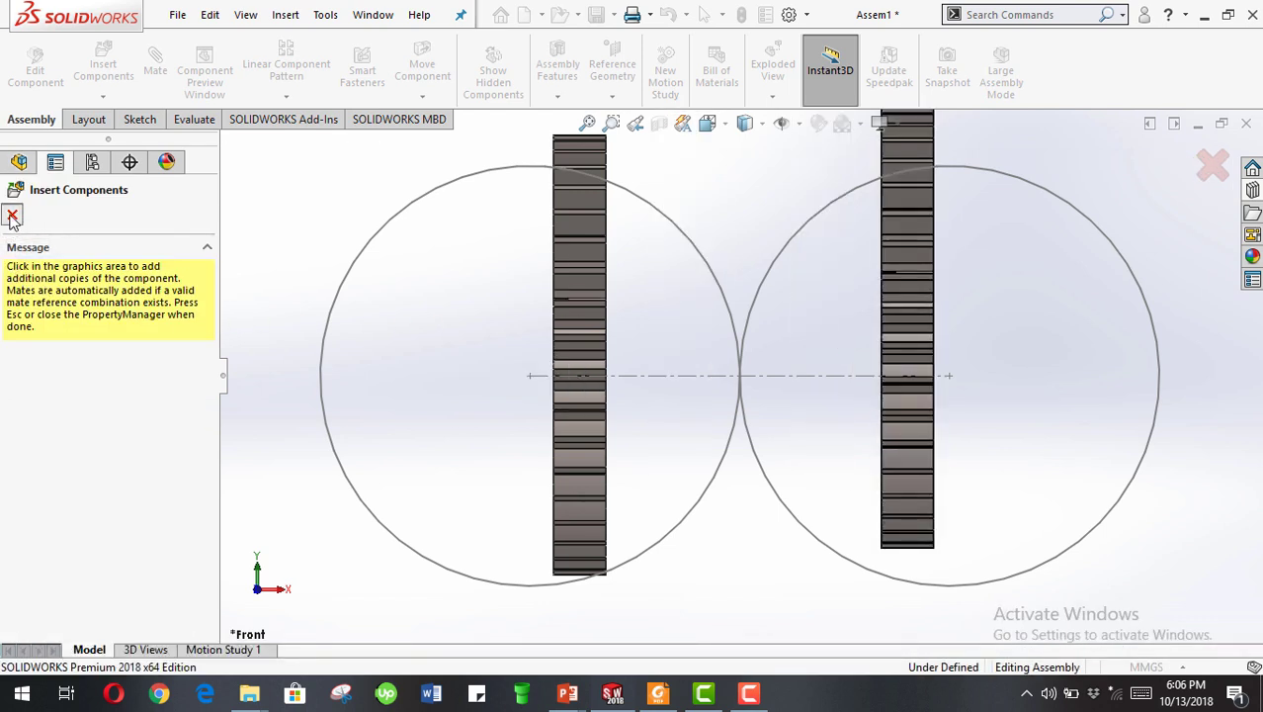
key("Escape")
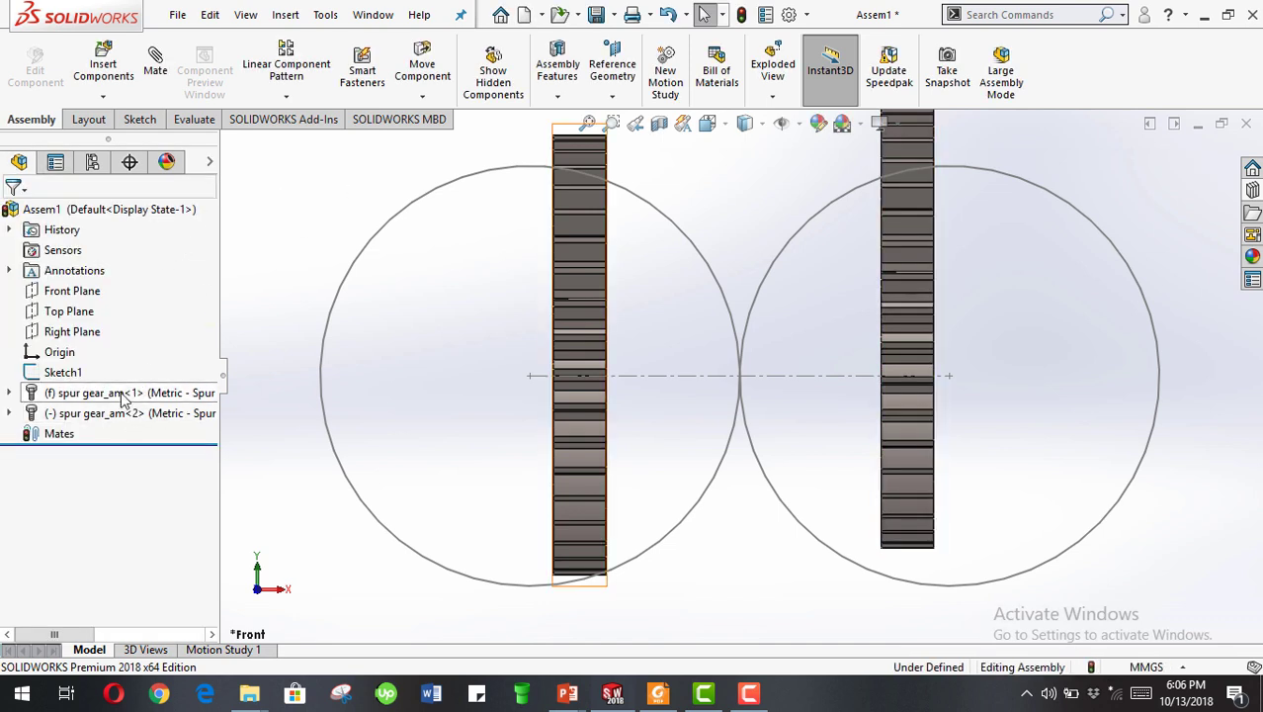
Step: Float the first spur gear component and fix it in place again
right_click(122, 395)
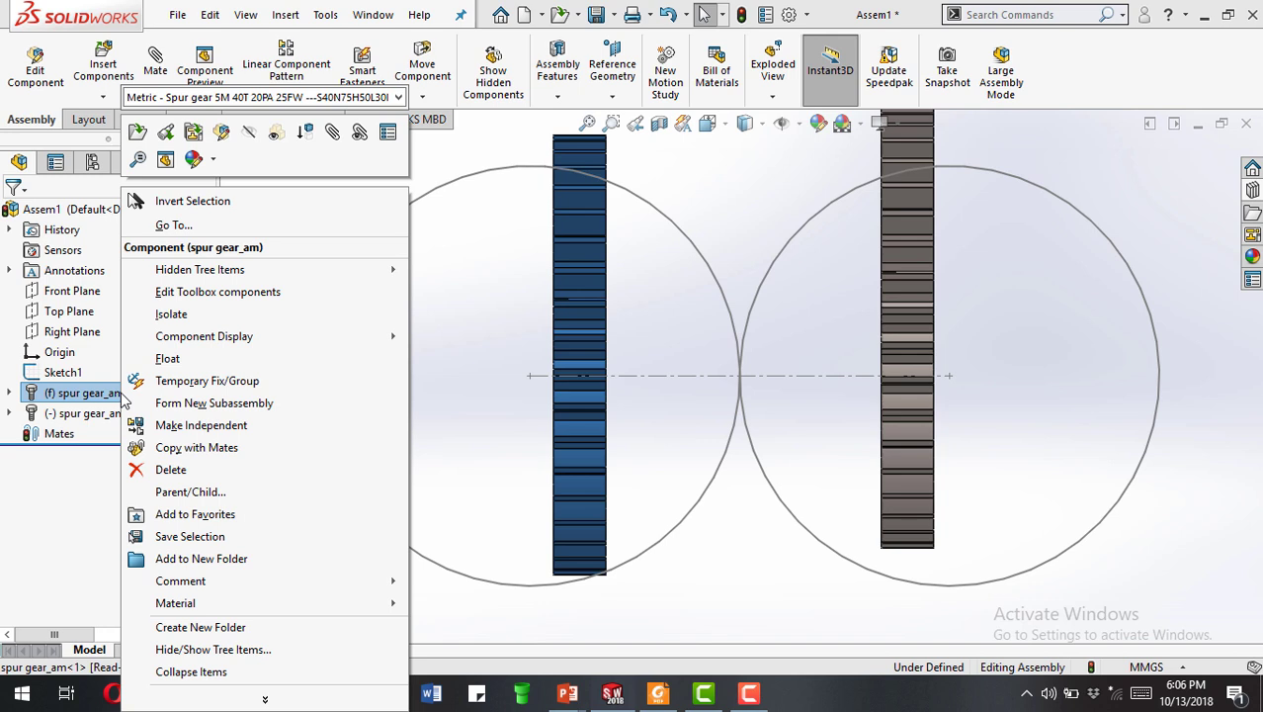
left_click(167, 358)
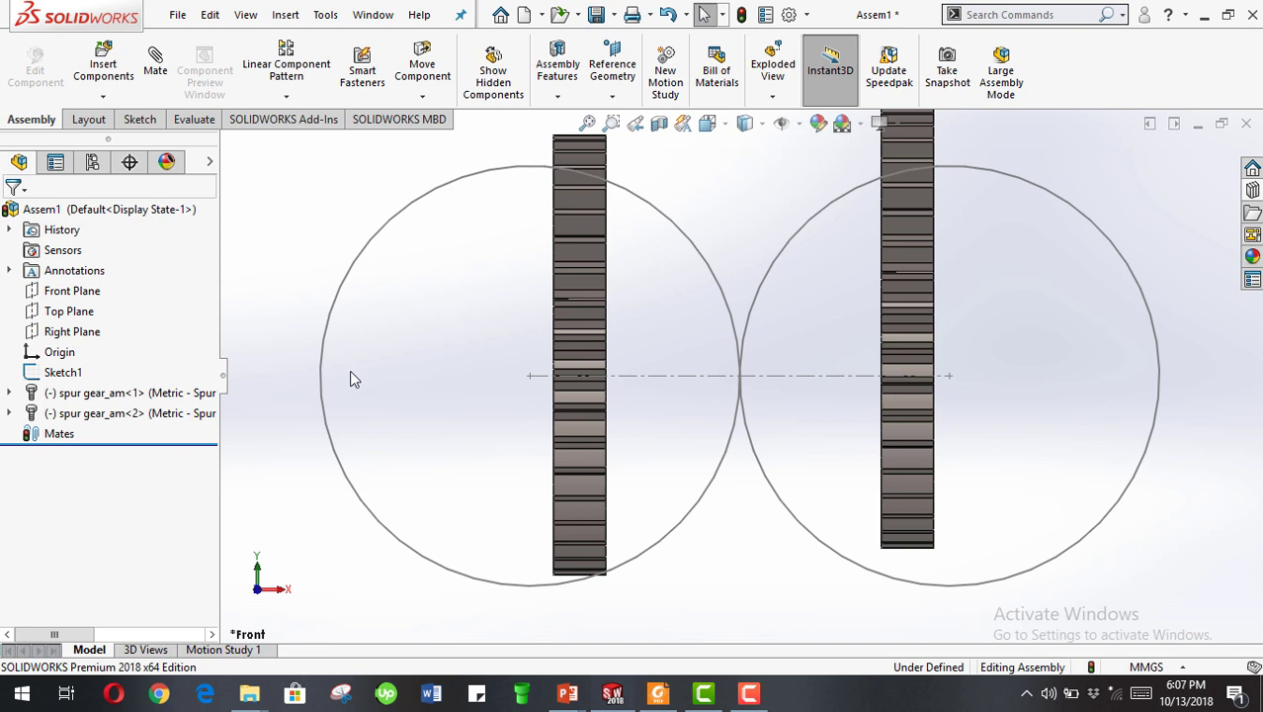
right_click(103, 392)
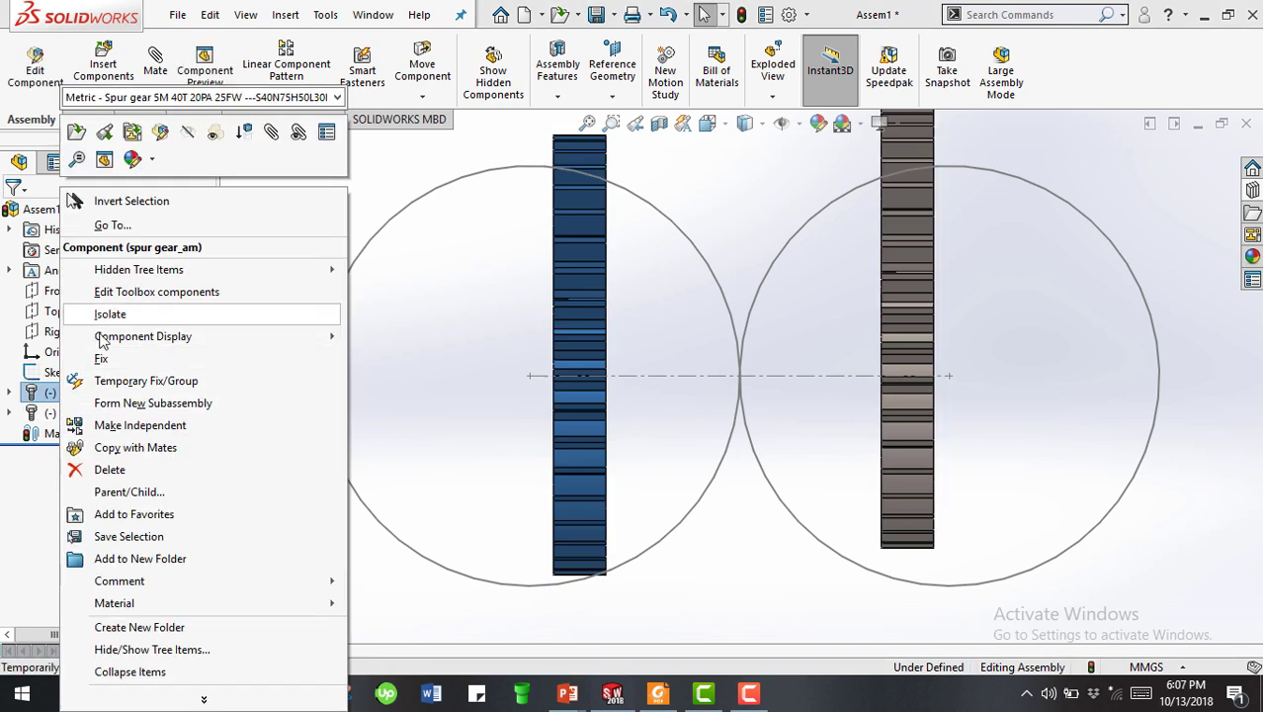
left_click(104, 358)
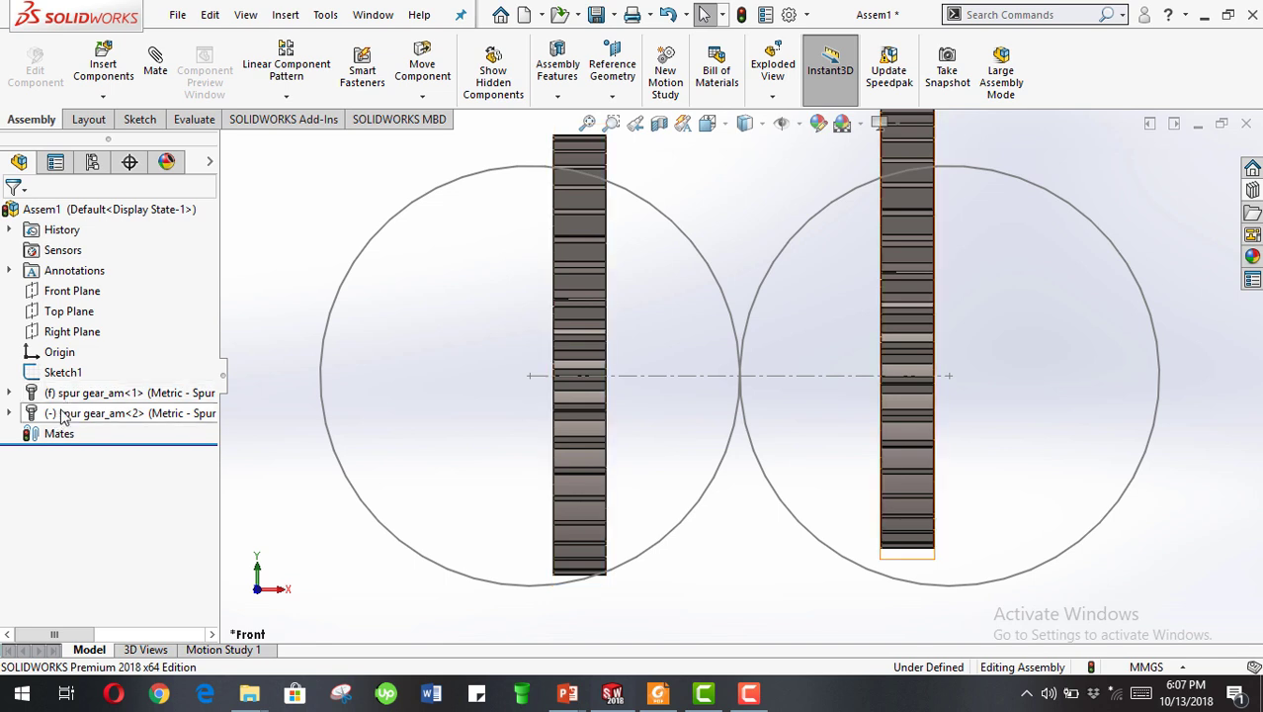
Step: Float the first spur gear component so it is free to move, and select the assembly's Front Plane
right_click(99, 392)
left_click(472, 425)
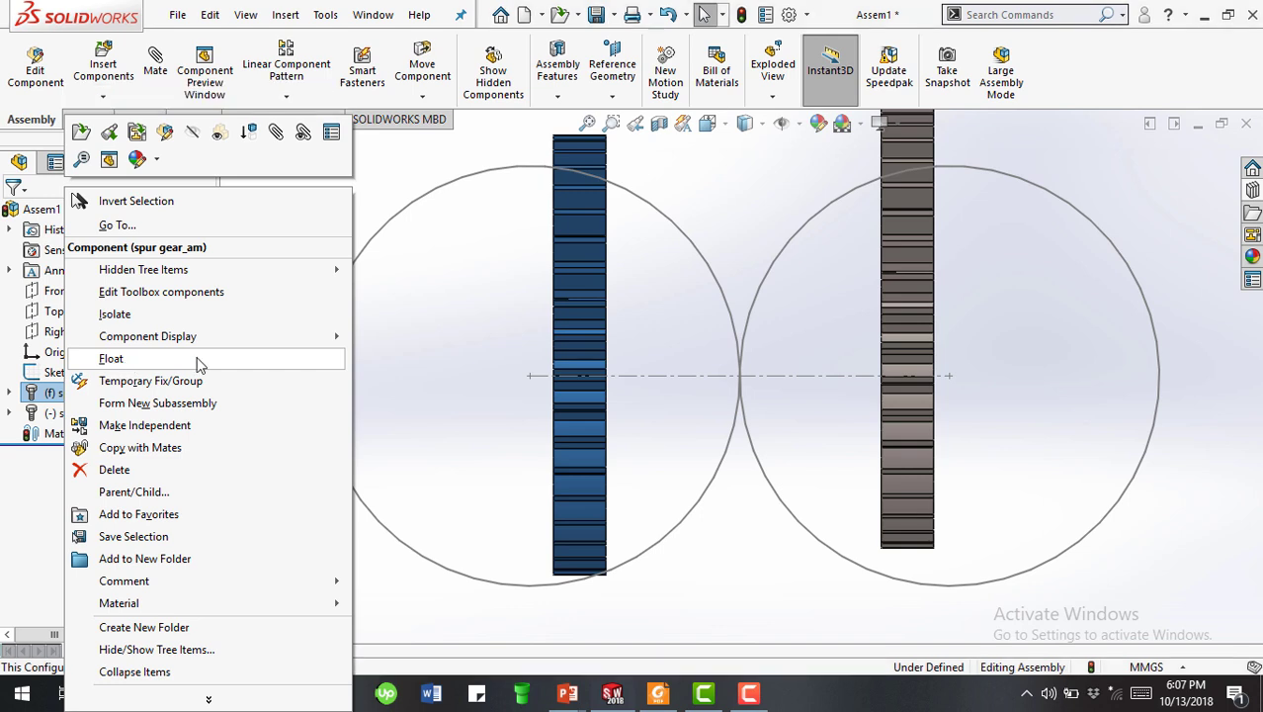
left_click(71, 291)
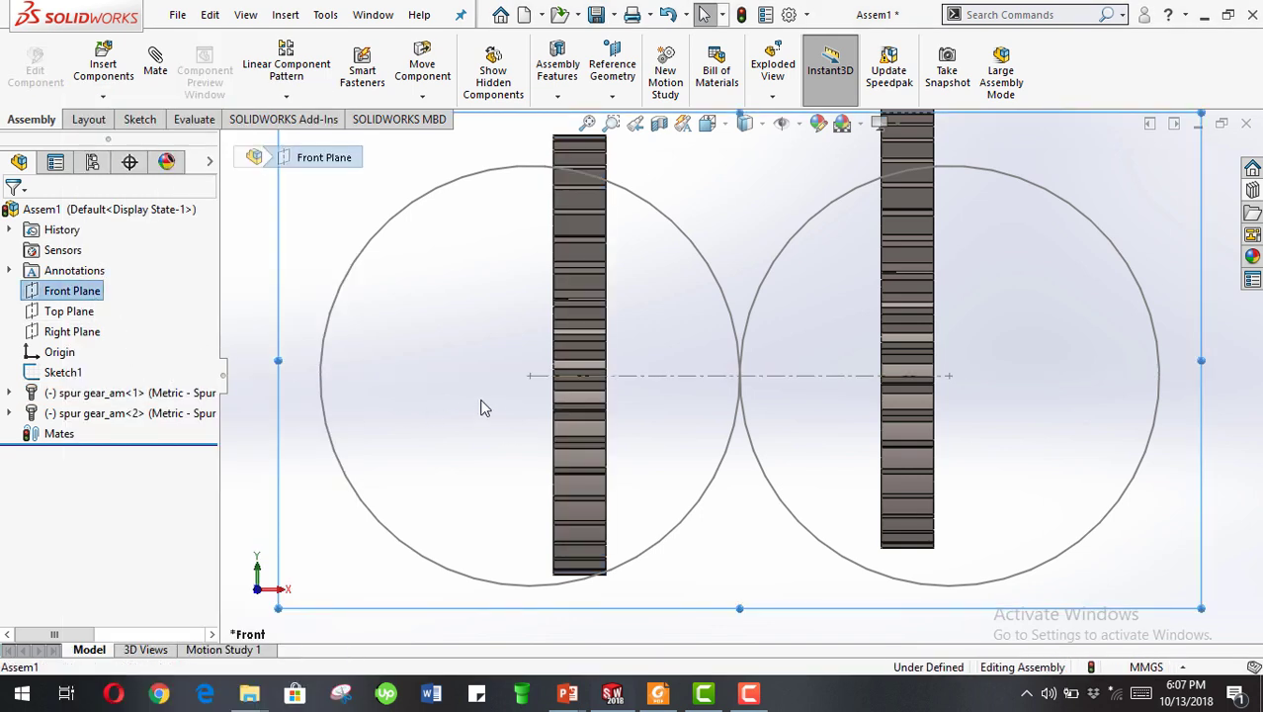
middle_click_drag(503, 412, 740, 323)
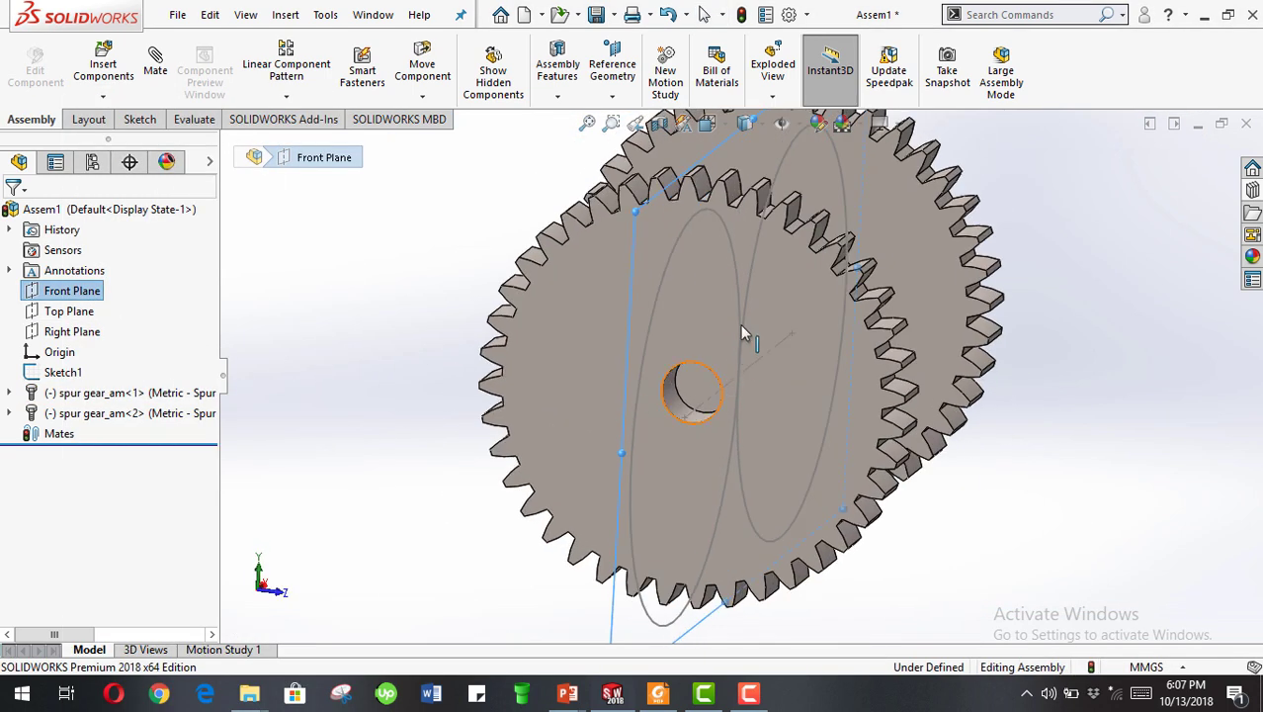
left_click(798, 323, "ctrl")
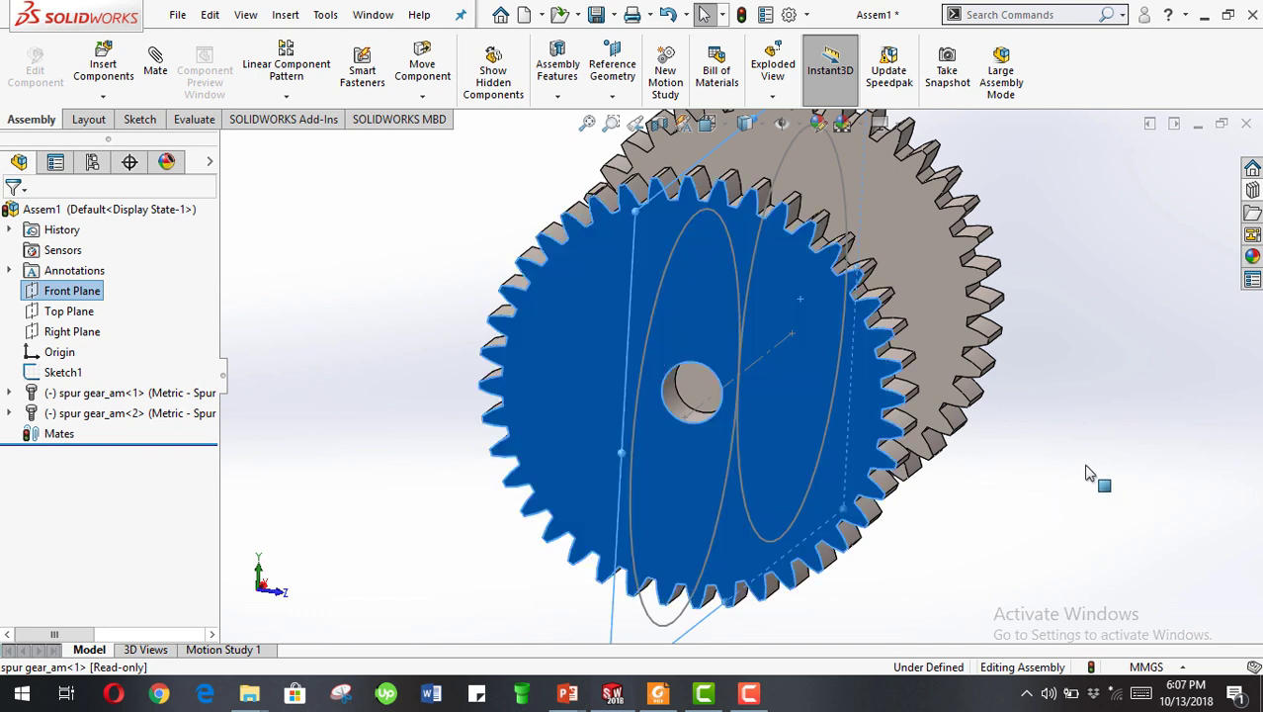
key("f")
left_click(1082, 358)
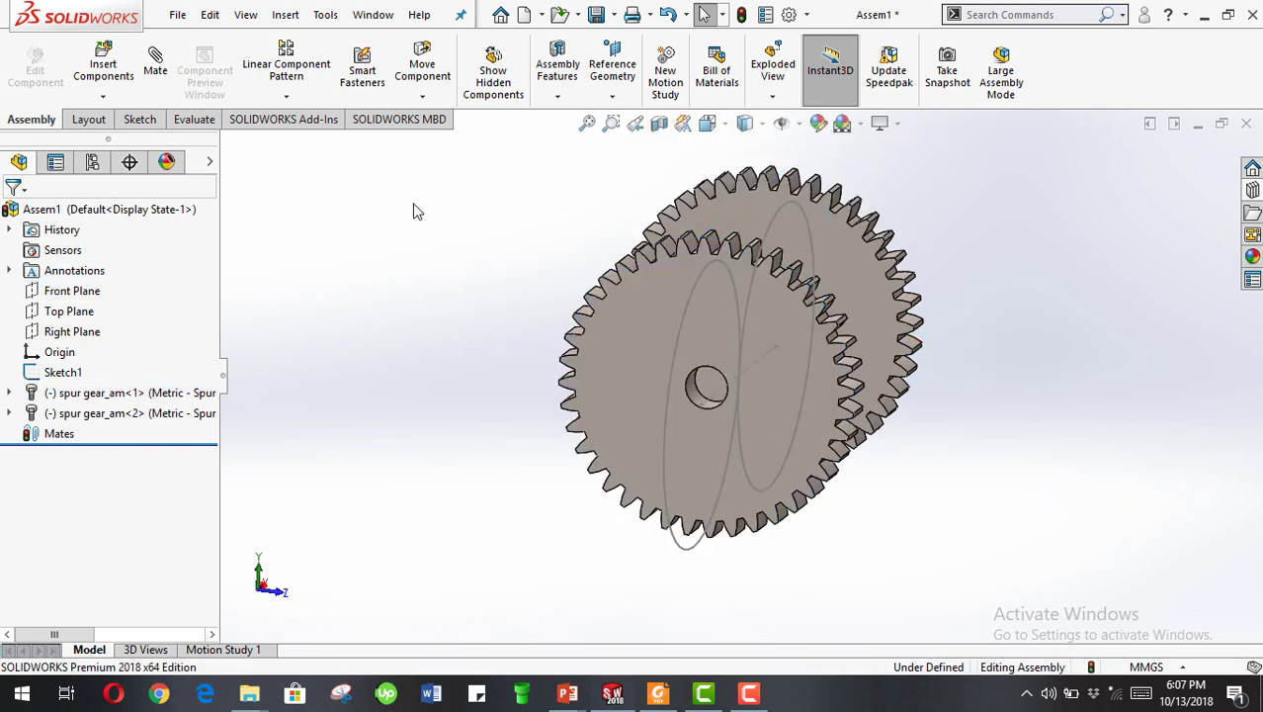
Step: Add a coincident mate between the assembly's Front Plane and the front face of the first spur gear
left_click(152, 68)
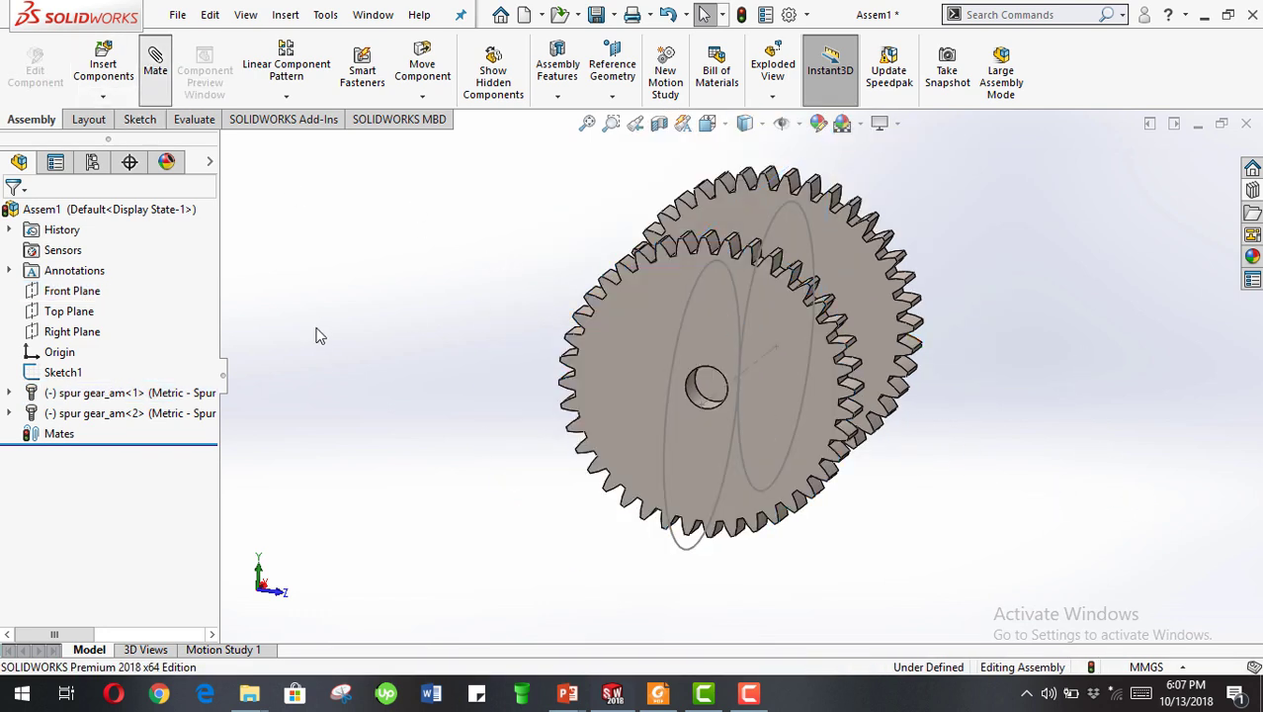
left_click(228, 144)
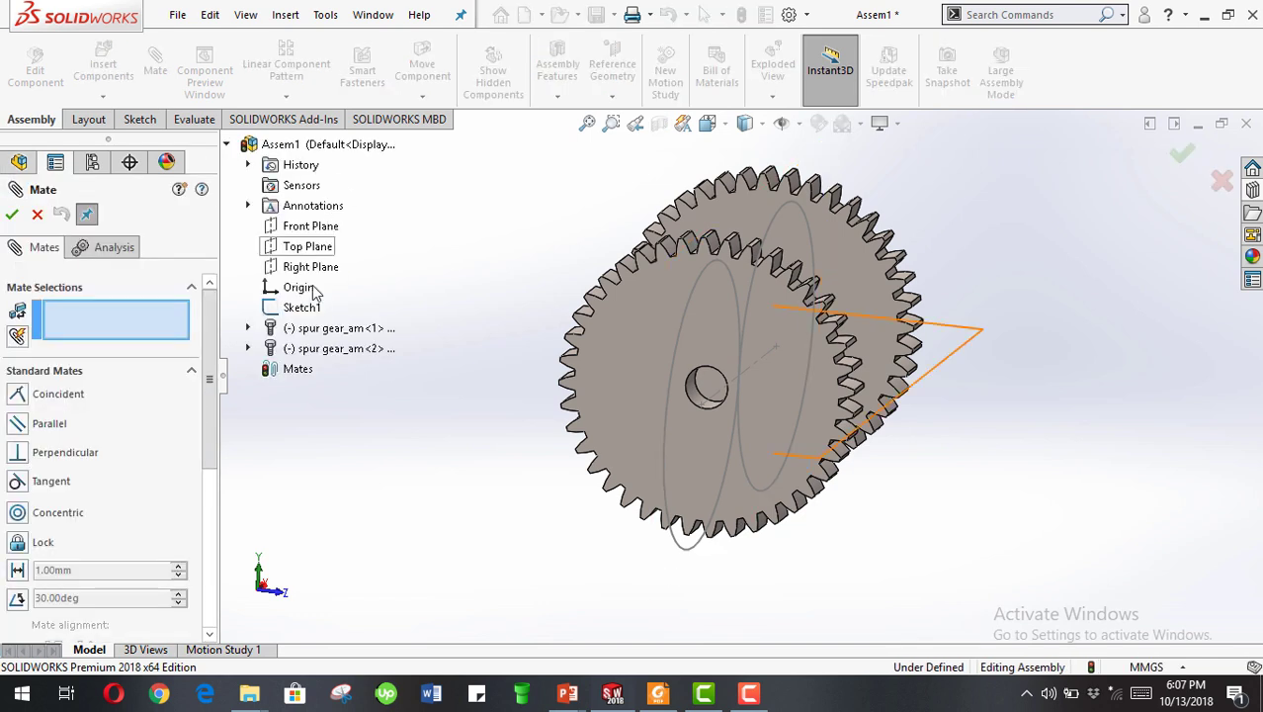
left_click(311, 226)
left_click(634, 304)
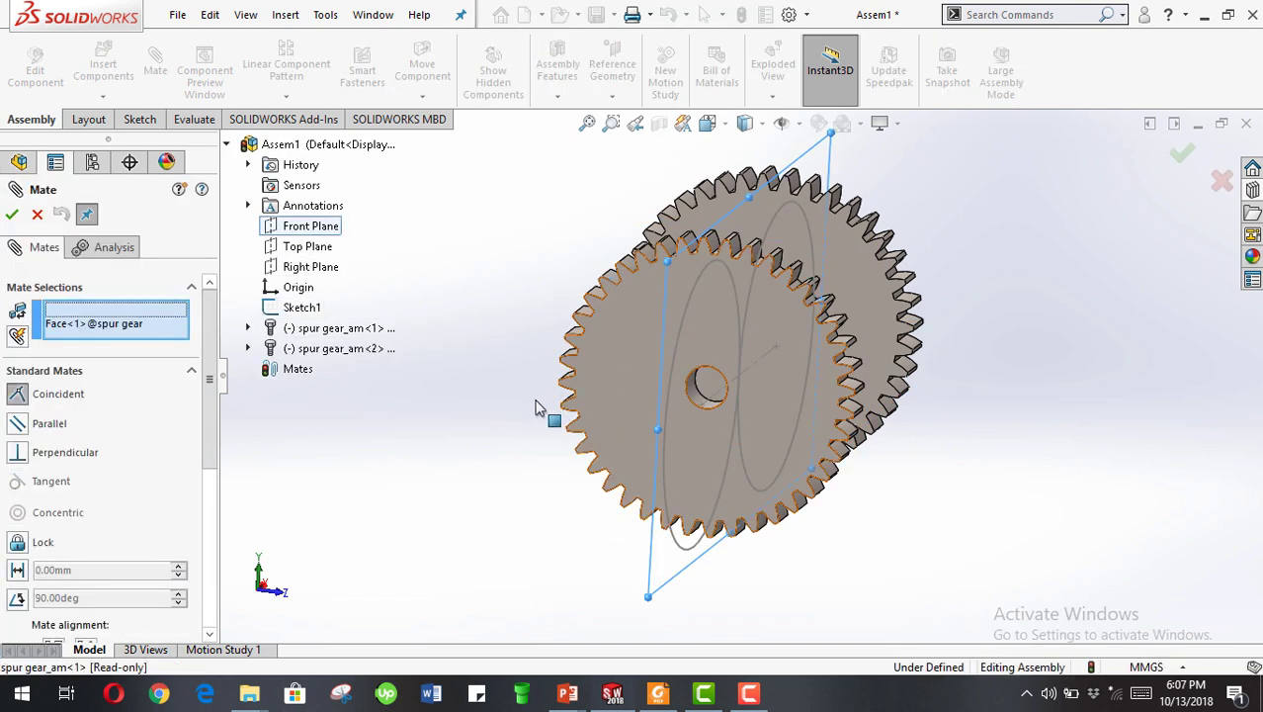
left_click(359, 441)
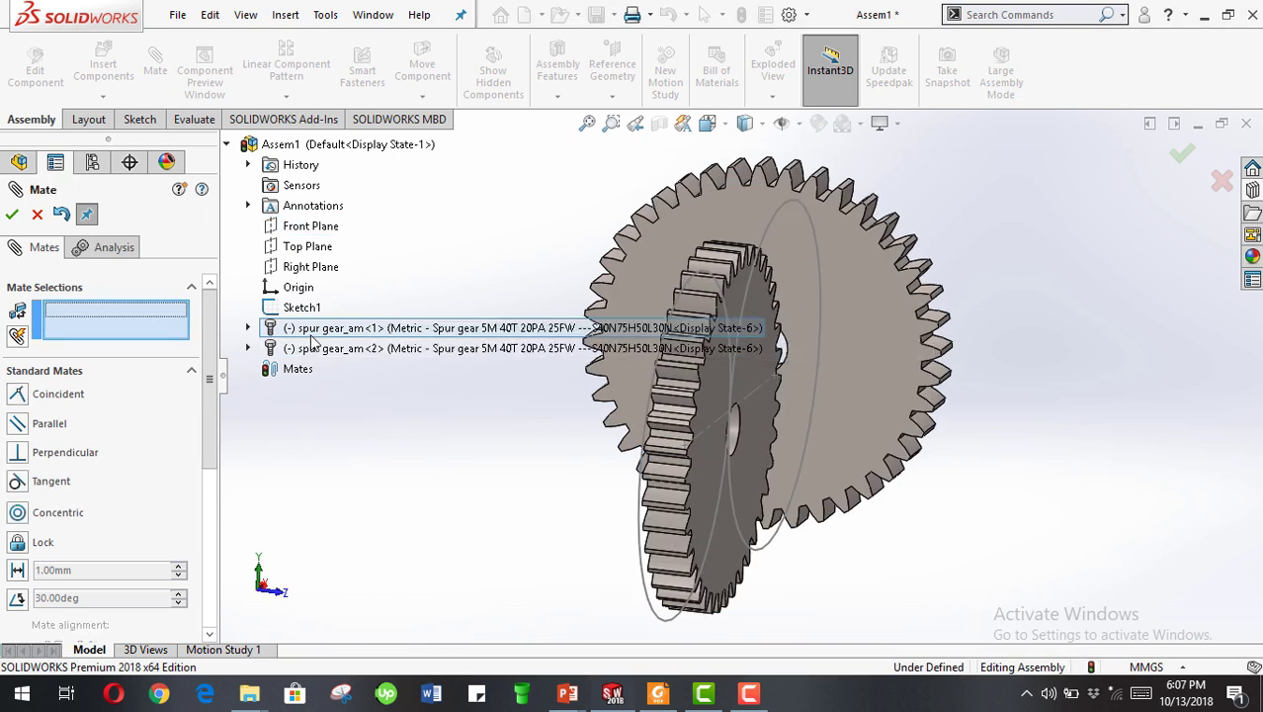
Step: Add a coincident mate between the assembly's Front Plane and the flat face of the second spur gear
left_click(313, 226)
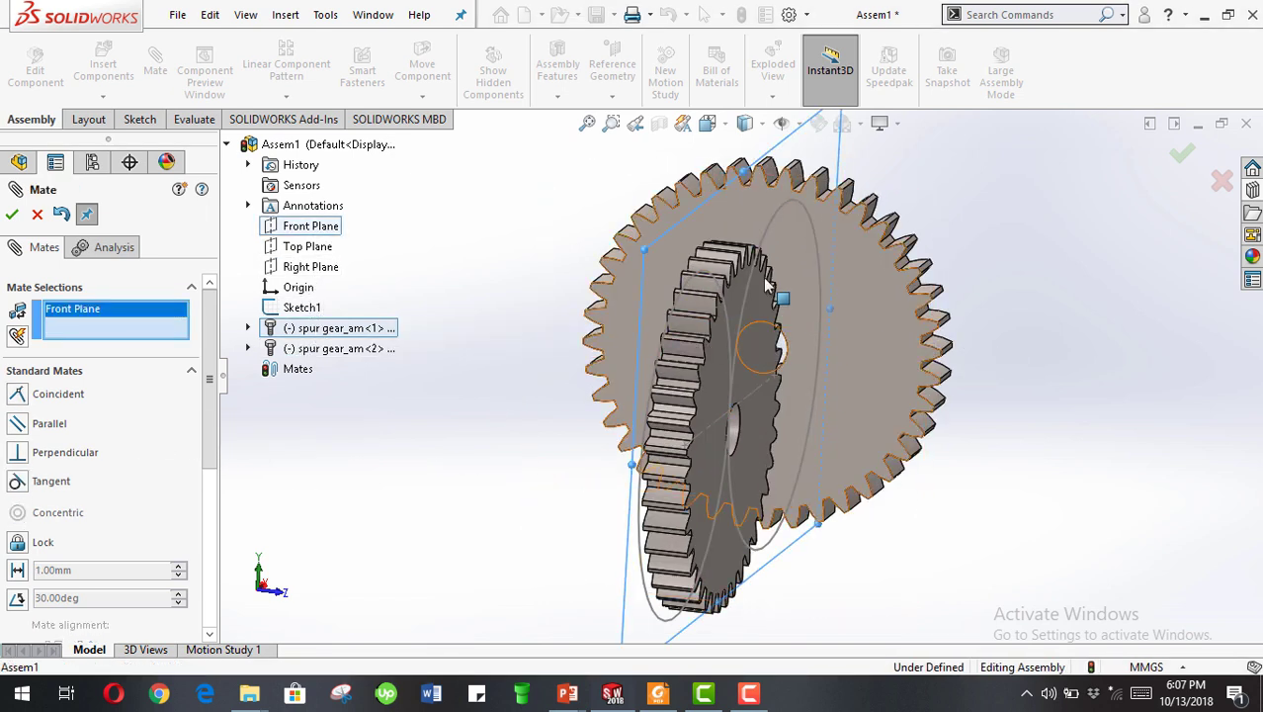
left_click(593, 292)
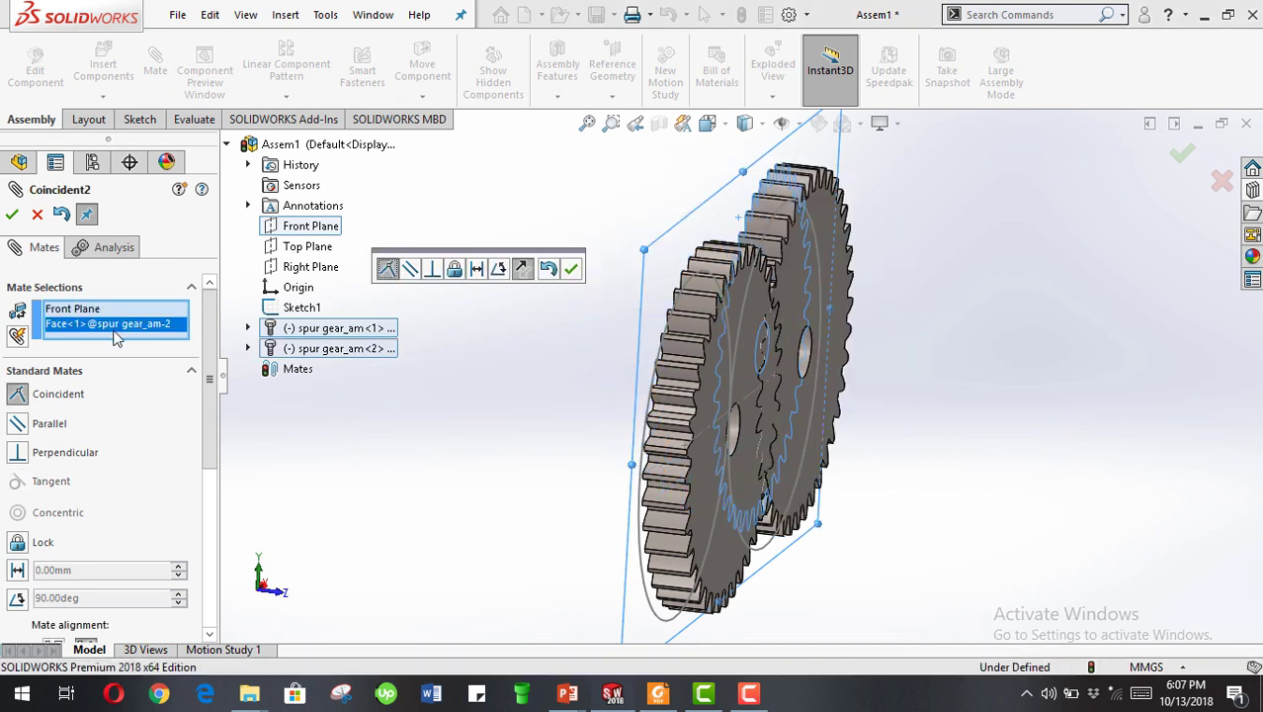
left_click(13, 215)
Step: Add a concentric mate between the first gear's bore and the centre point of the layout circle on the negative X side
scroll(644, 413, "up", 4)
middle_click_drag(643, 421, 555, 370)
scroll(728, 393, "down", 6)
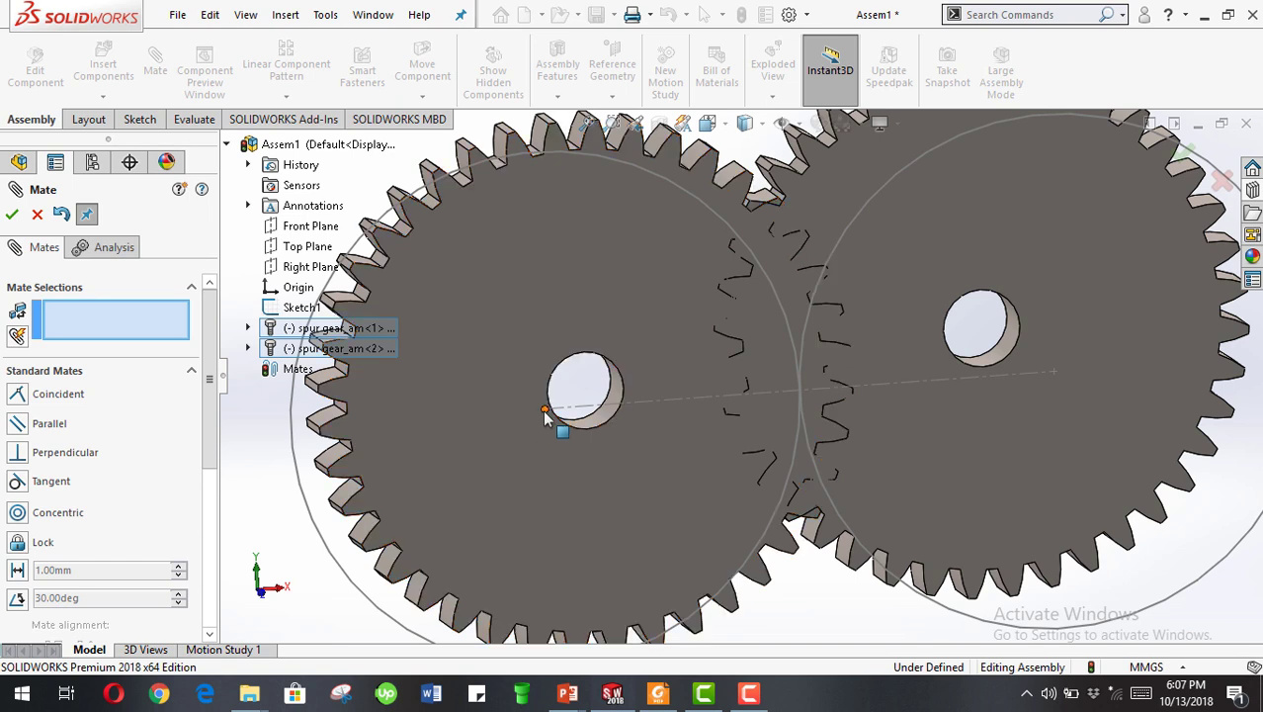
left_click(545, 410)
mouse_move(574, 430)
middle_mouse_down()
mouse_move(586, 442)
mouse_move(594, 431)
middle_mouse_up()
left_click(596, 411)
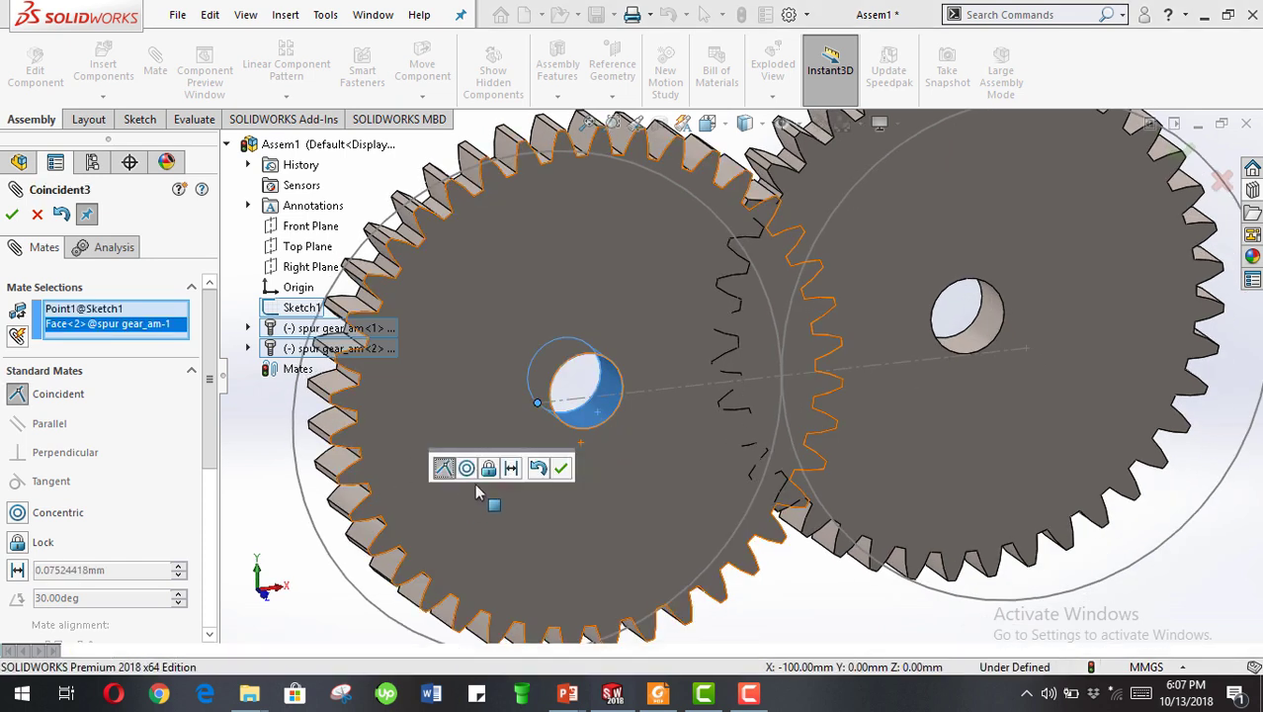
left_click(45, 512)
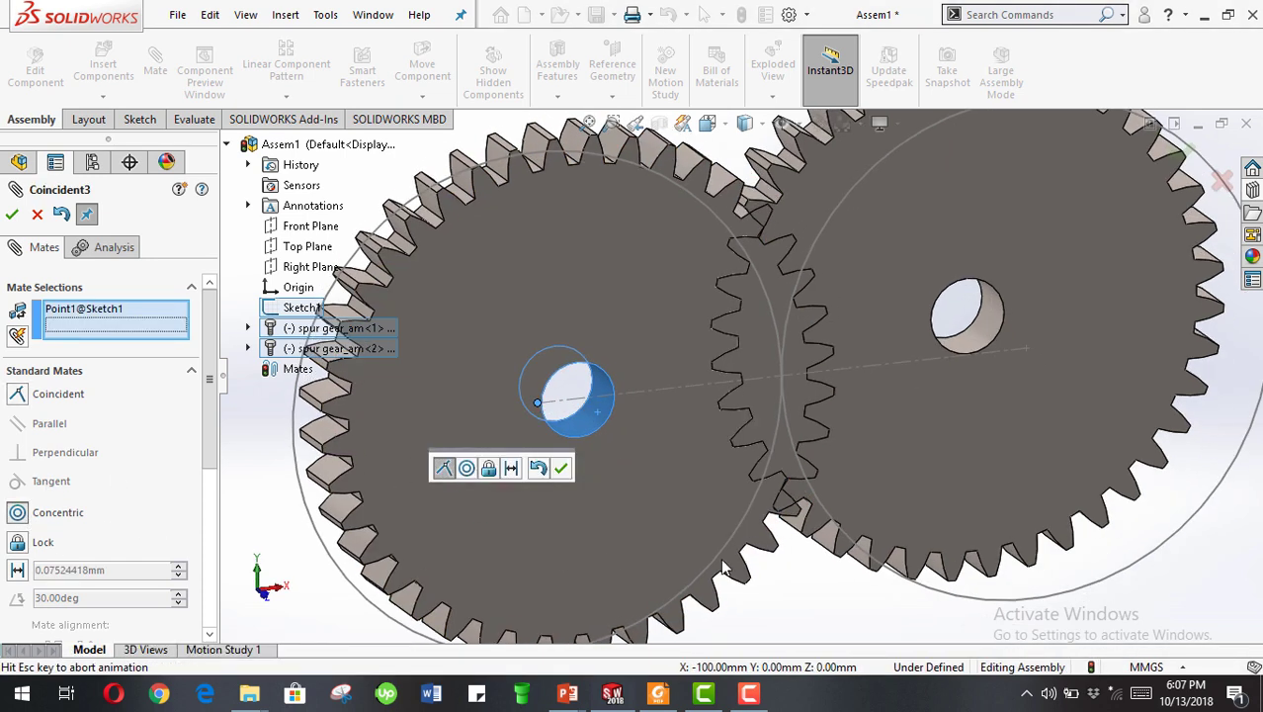
left_click(561, 468)
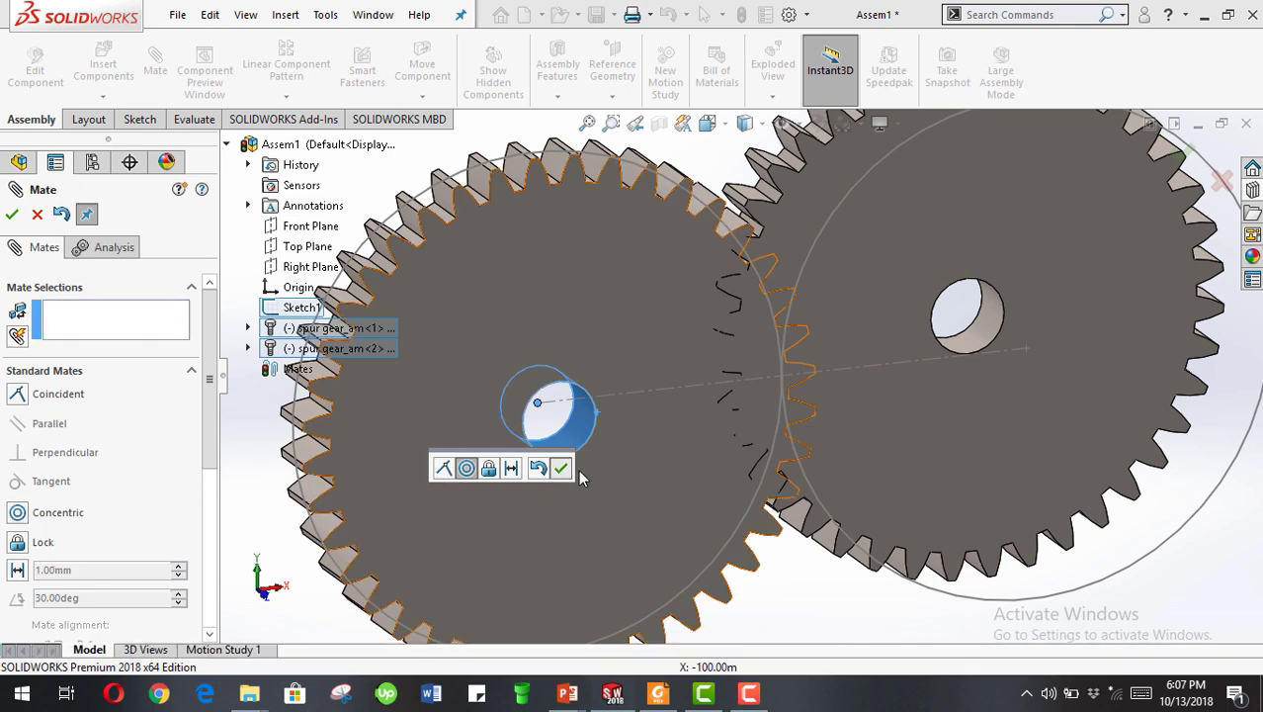
Step: Add a coincident mate between the second gear's bore face and the other layout circle's centre point, and finish mating
left_click(991, 343)
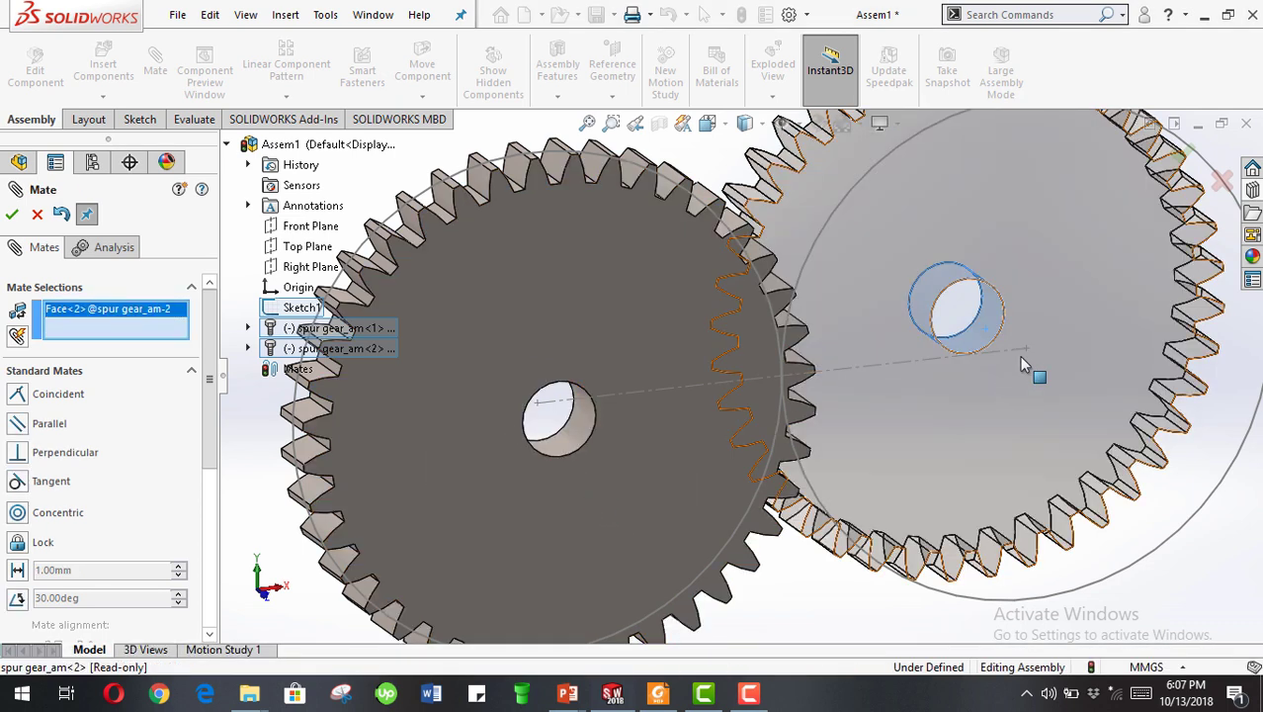
left_click(856, 368)
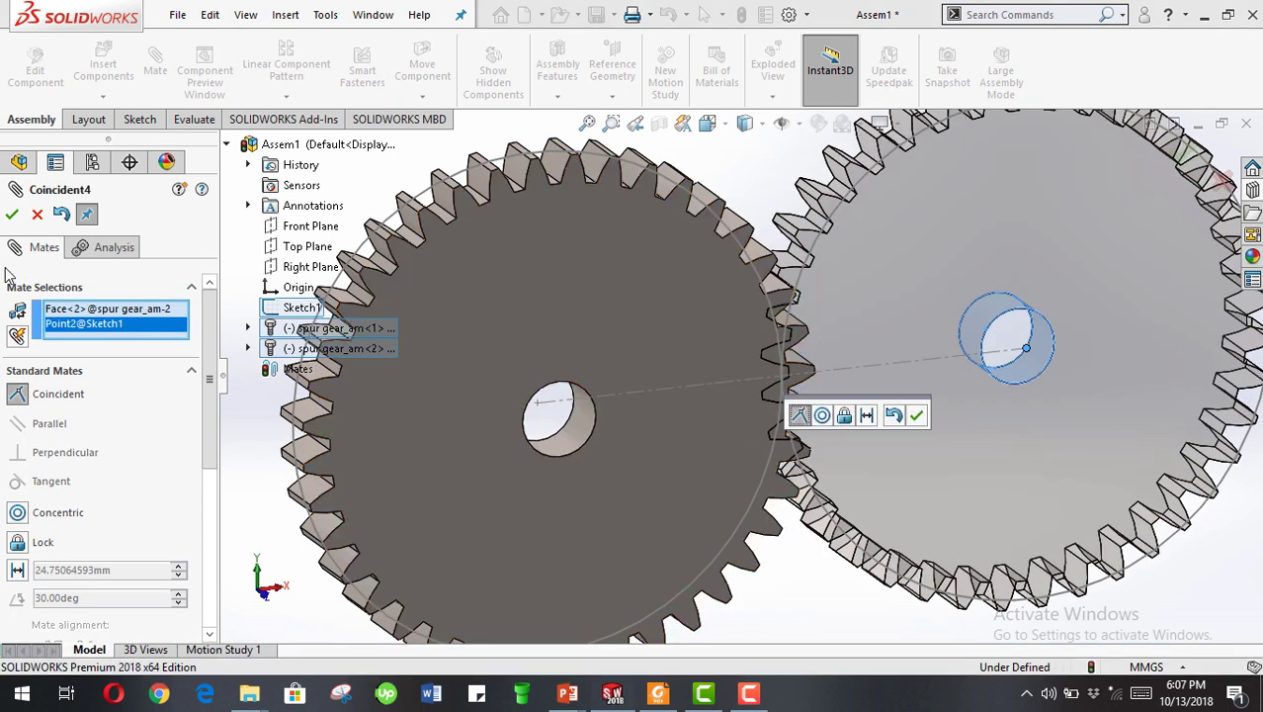
left_click(11, 216)
left_click(38, 214)
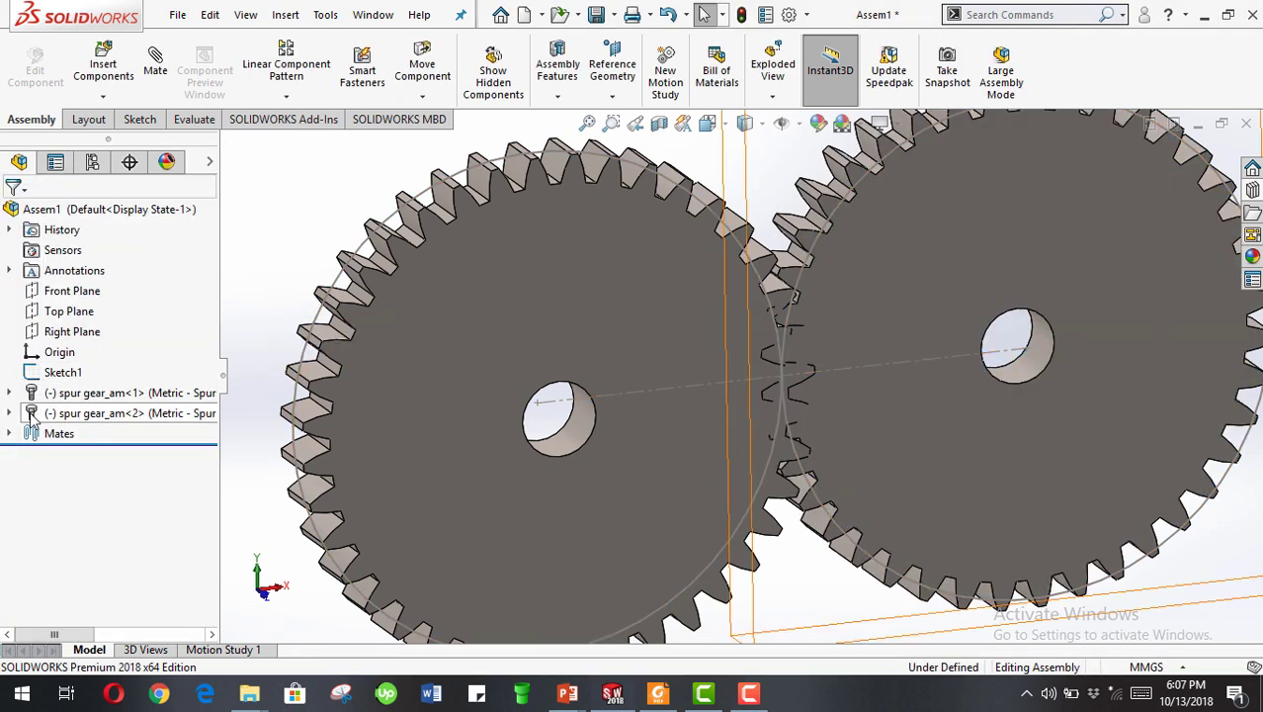
Step: Hide the layout sketch Sketch1 so that only the two gears are displayed
scroll(1082, 301, "up", 3)
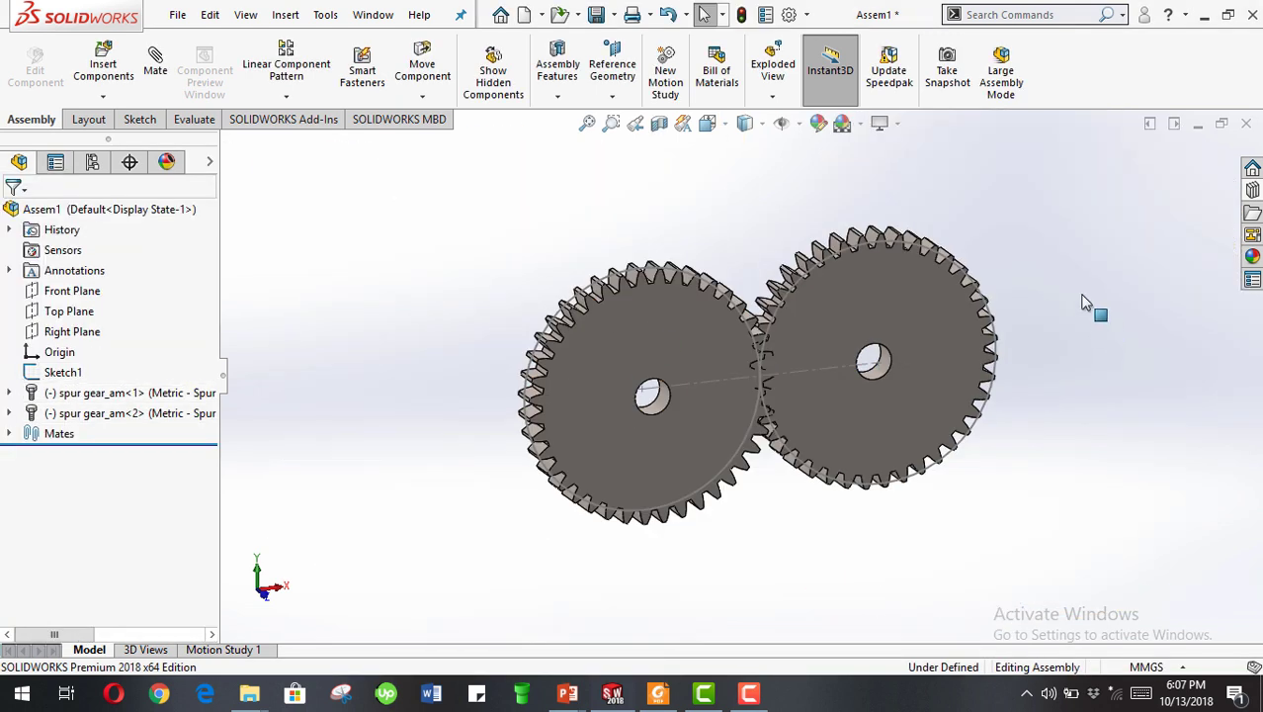
left_click(77, 375)
left_click(91, 344)
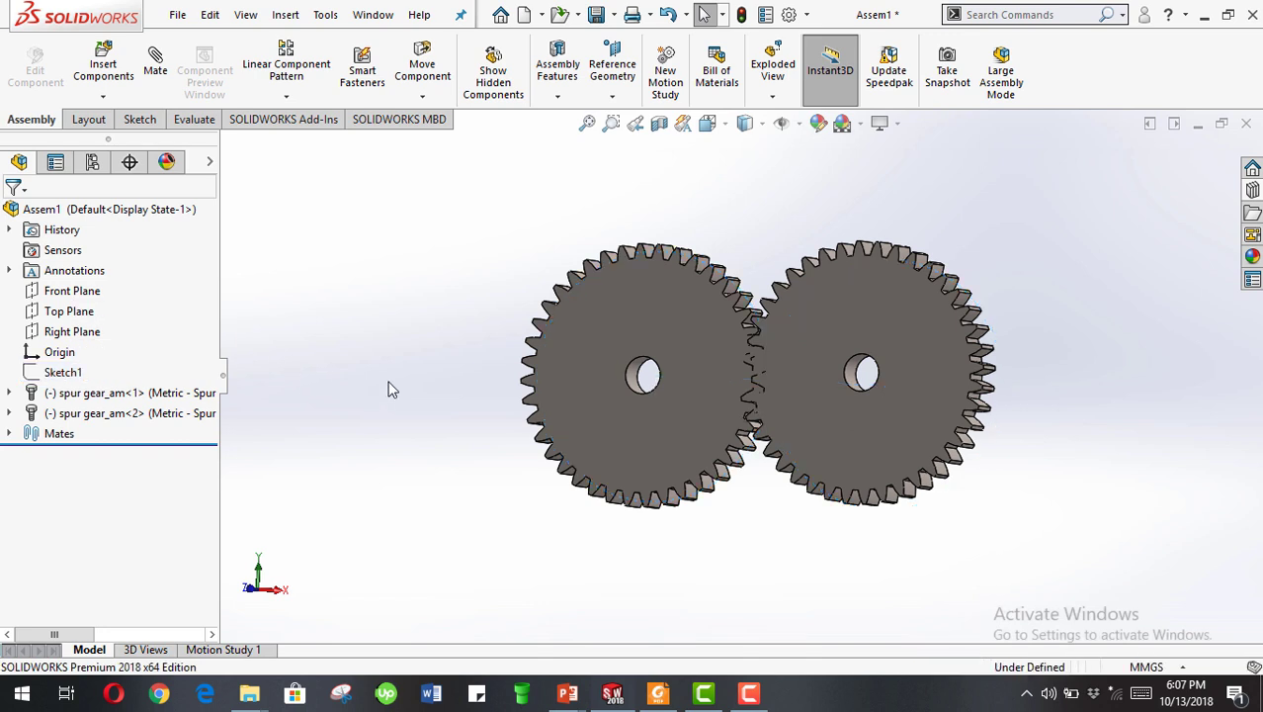
mouse_move(790, 331)
middle_mouse_down()
mouse_move(894, 310)
mouse_move(834, 271)
mouse_move(815, 298)
middle_mouse_up()
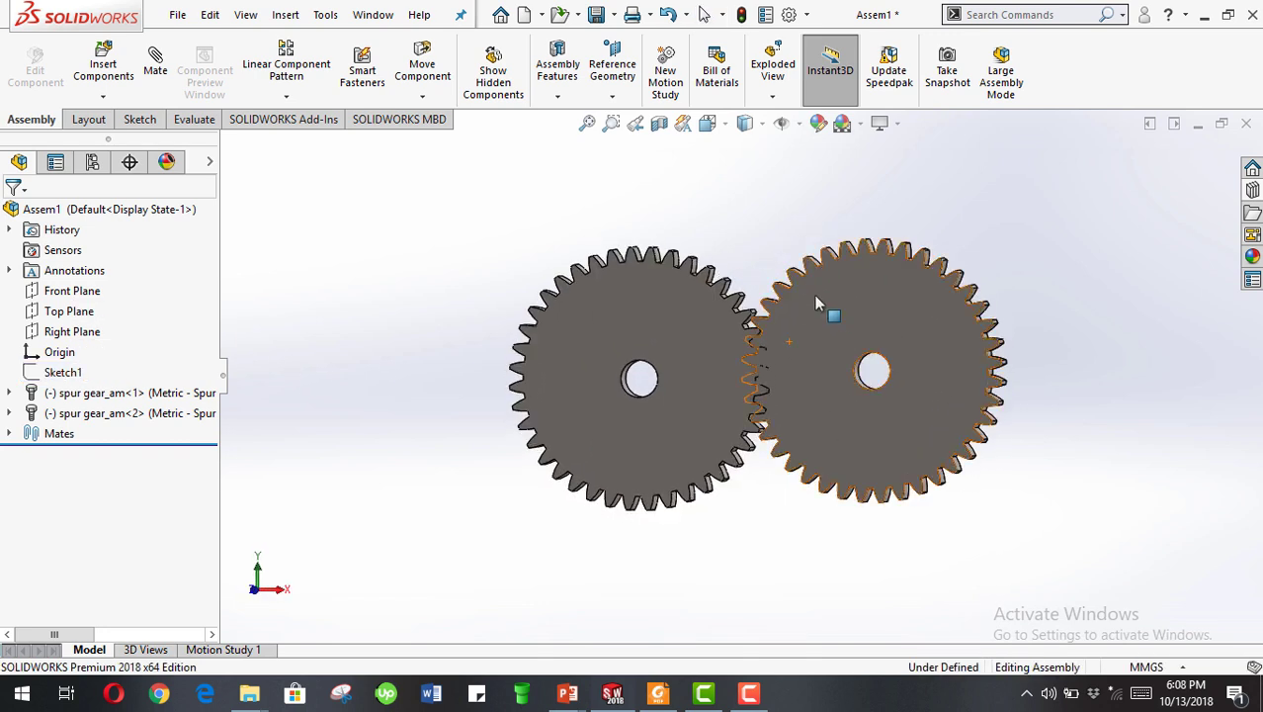
Step: Move the second spur gear with Move Component in Standard Drag mode to line its teeth up with the first gear
left_click(432, 55)
scroll(784, 363, "down", 1)
left_click_drag(788, 346, 870, 306)
scroll(871, 306, "down", 4)
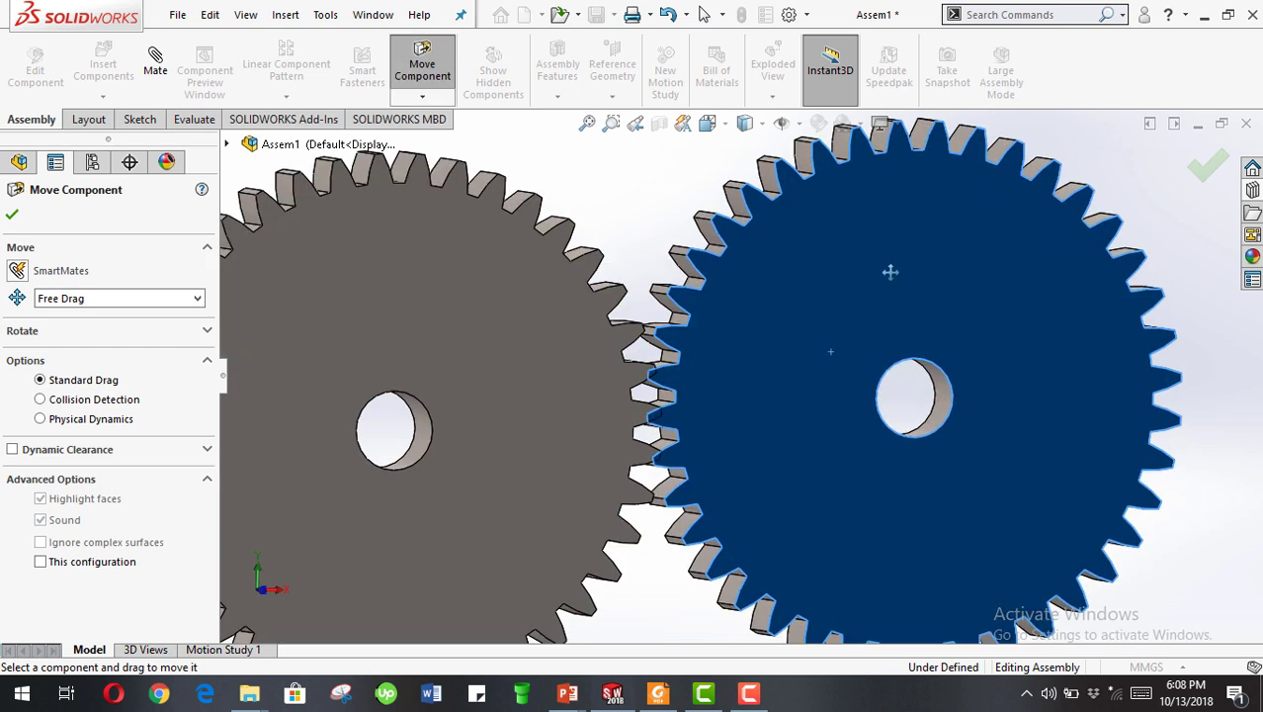
scroll(1013, 264, "up", 5)
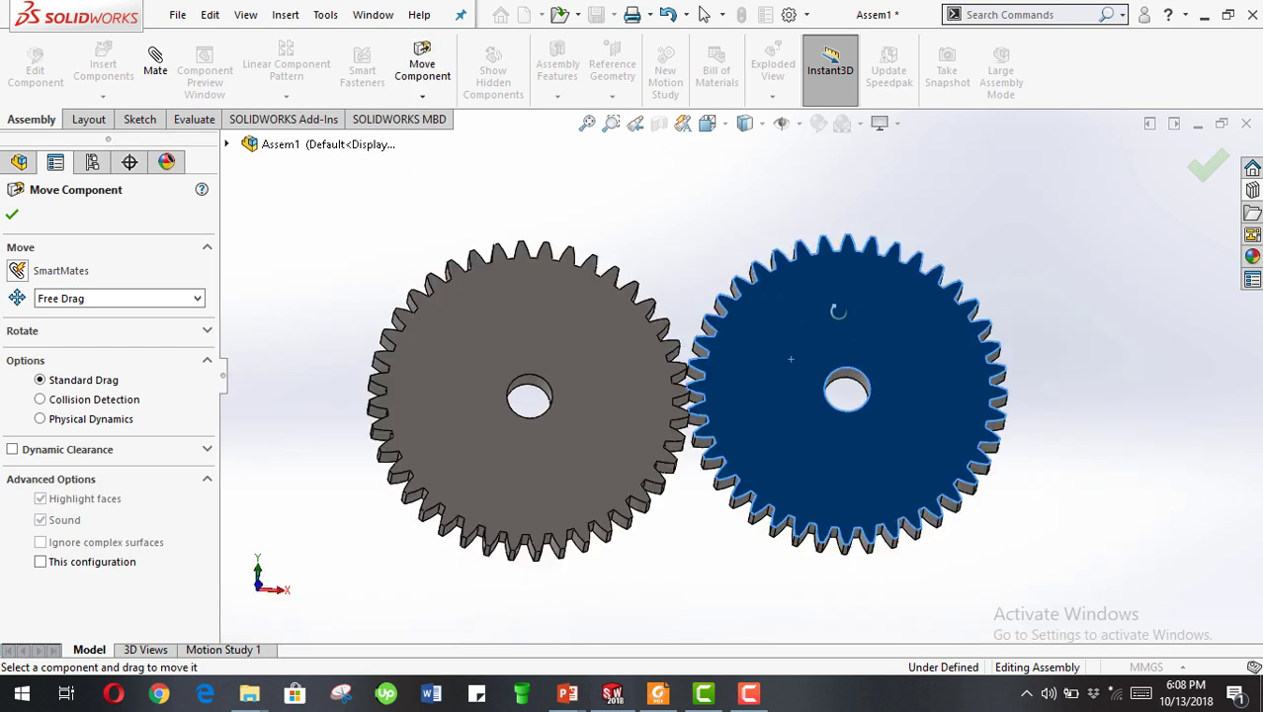
scroll(816, 405, "down", 2)
left_click_drag(699, 387, 722, 364)
scroll(721, 361, "up", 3)
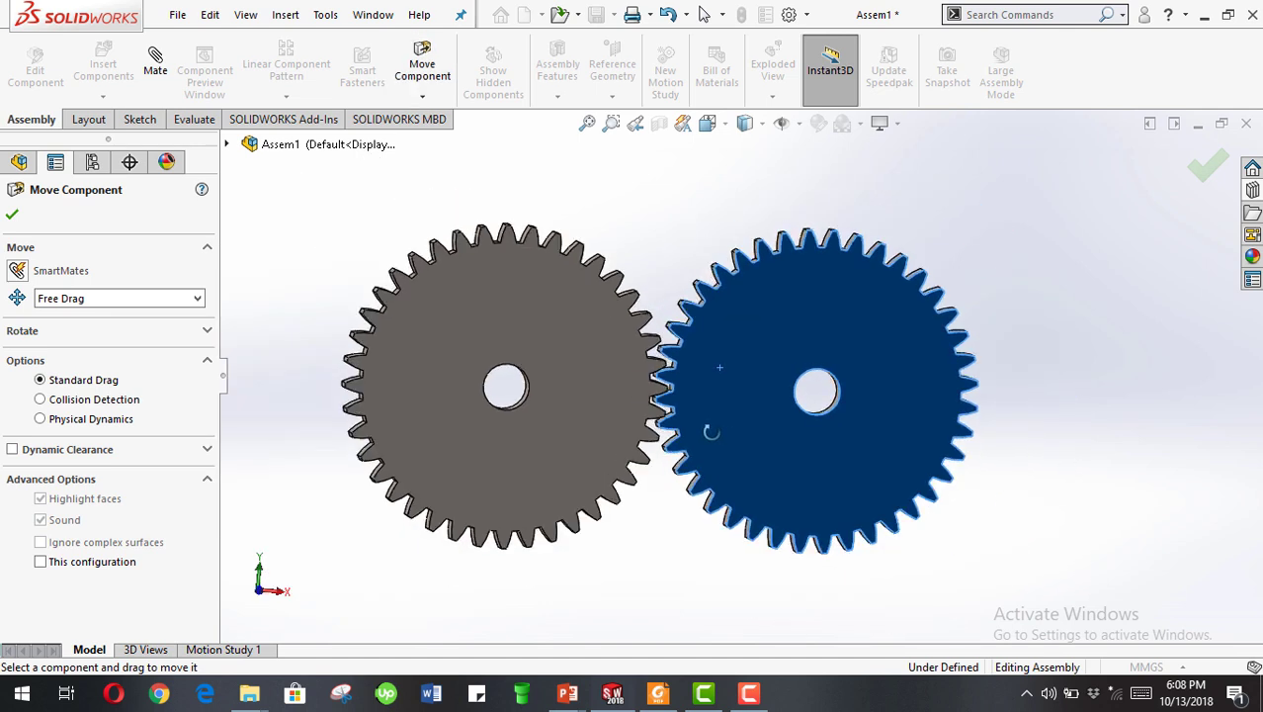
scroll(707, 400, "down", 4)
scroll(707, 401, "down", 2)
scroll(771, 387, "up", 4)
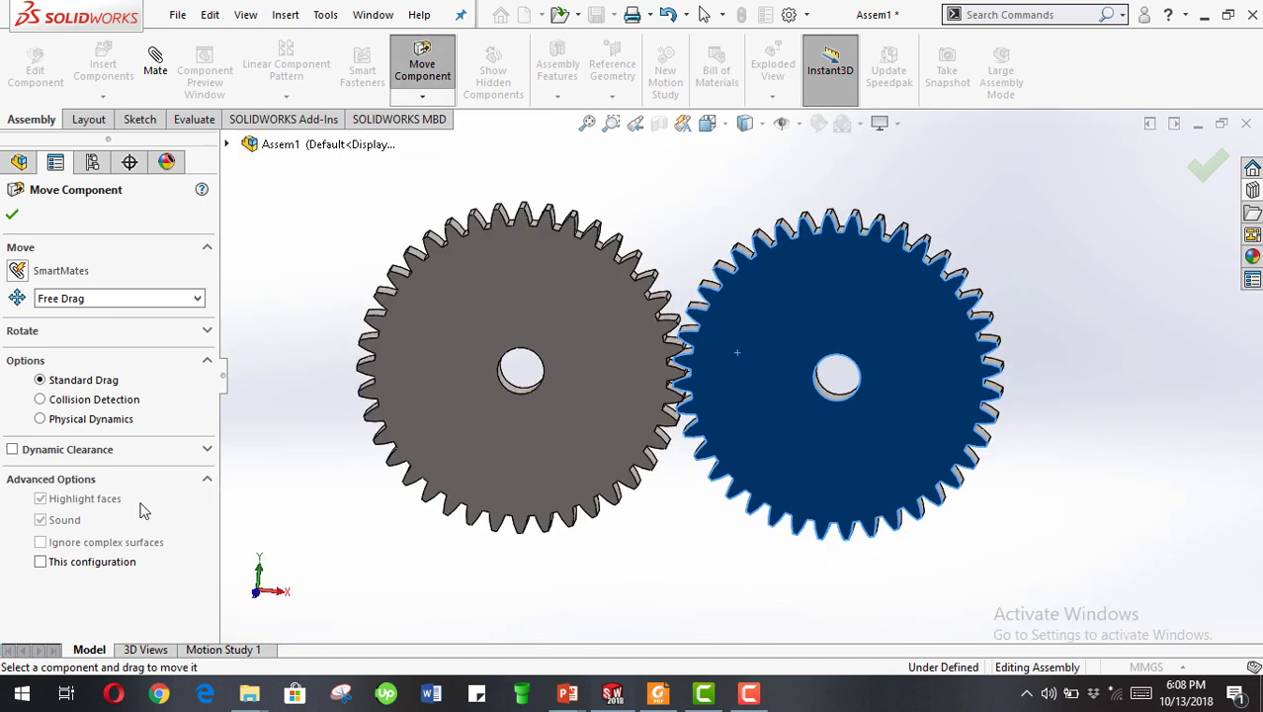
Step: Switch Move Component to Physical Dynamics between all components and try moving the second gear against the first
left_click(84, 421)
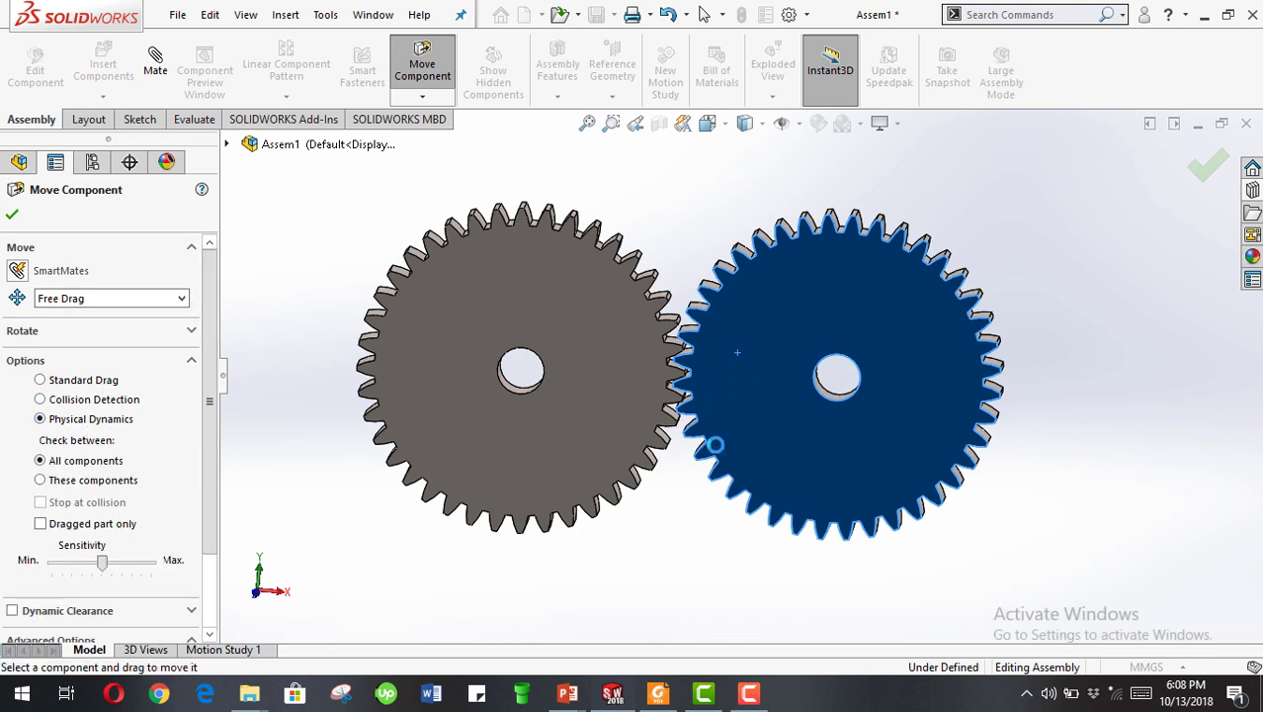
left_click_drag(739, 466, 849, 440)
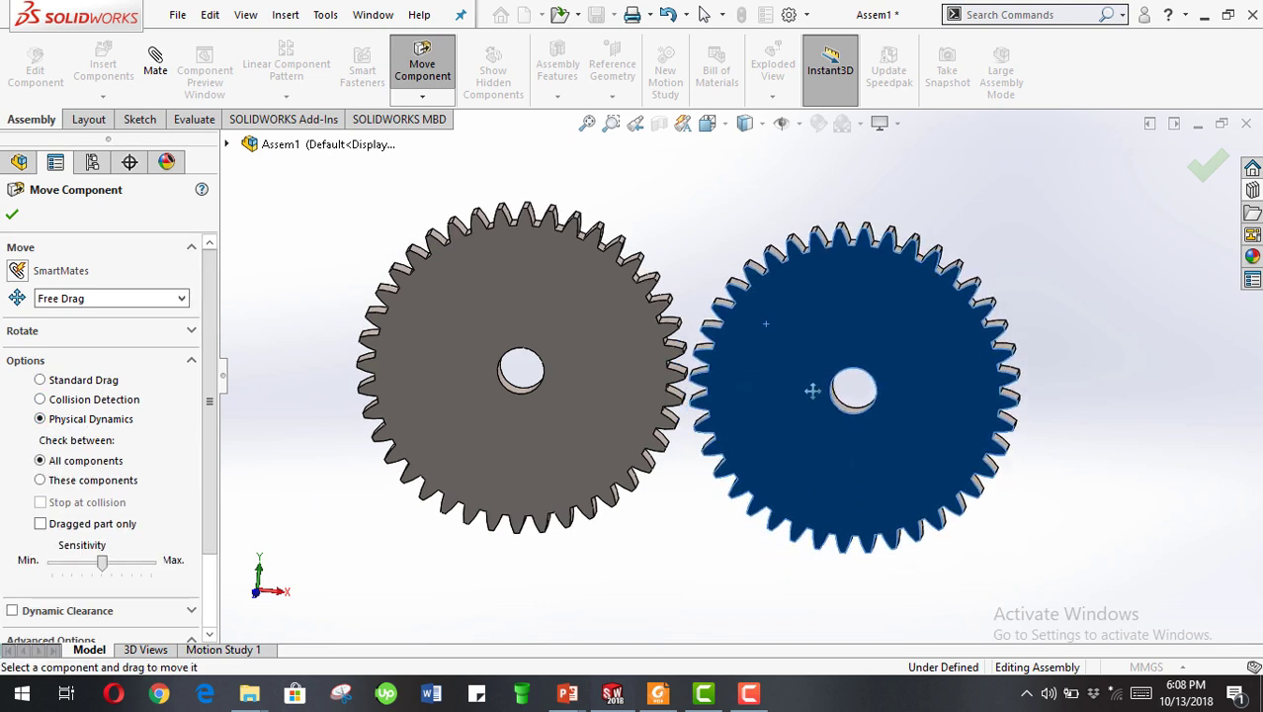
left_click(13, 214)
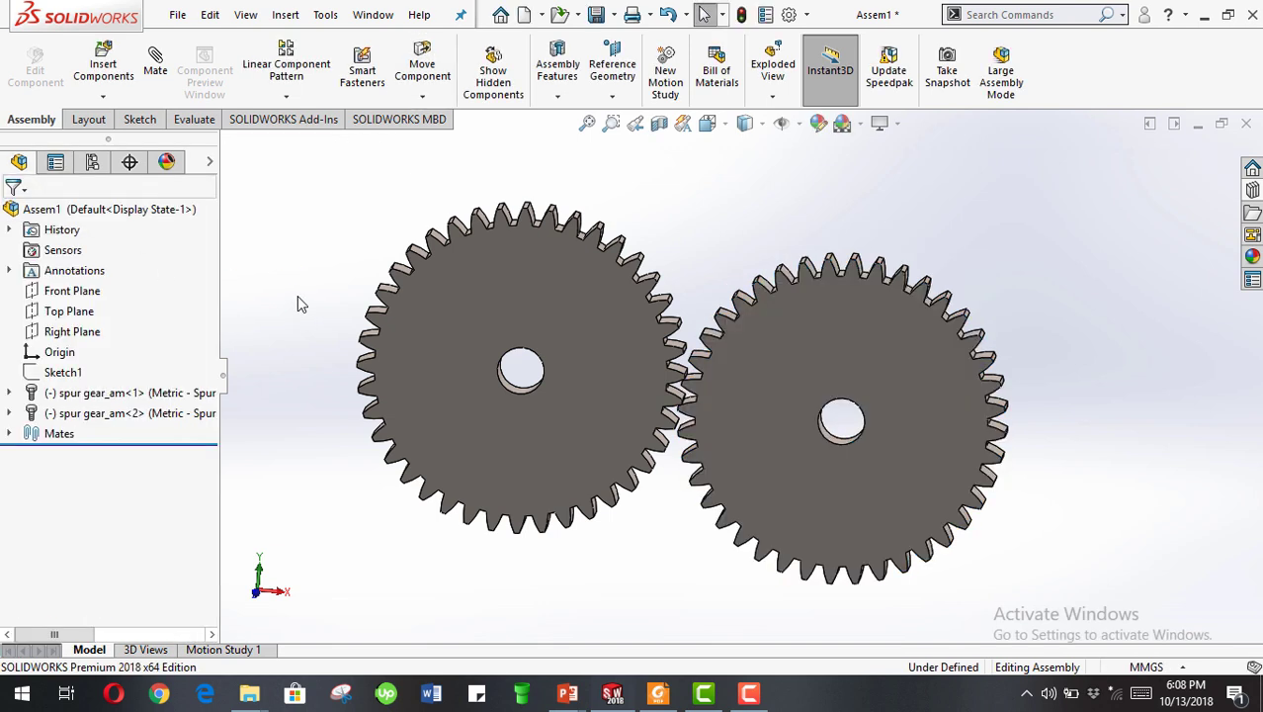
Step: Edit the second gear's coincident bore mate, Coincident4, and change its type to Concentric
left_click(9, 416)
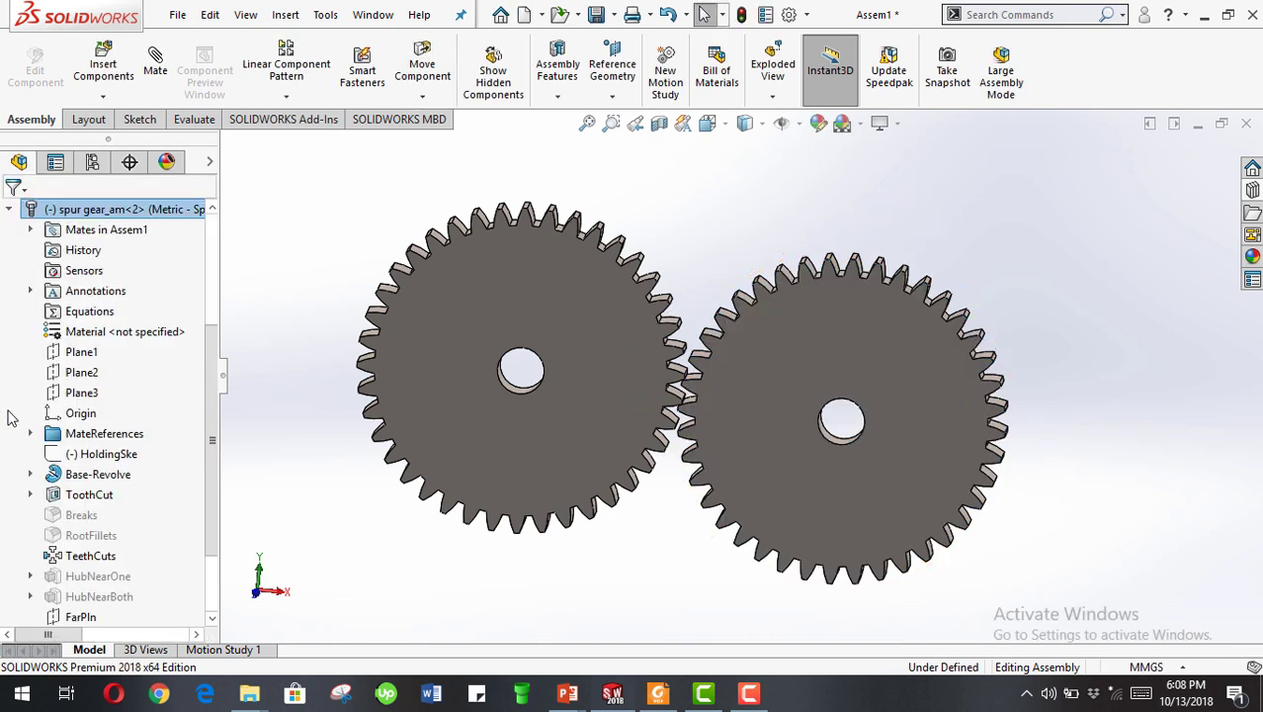
left_click(10, 210)
left_click(9, 434)
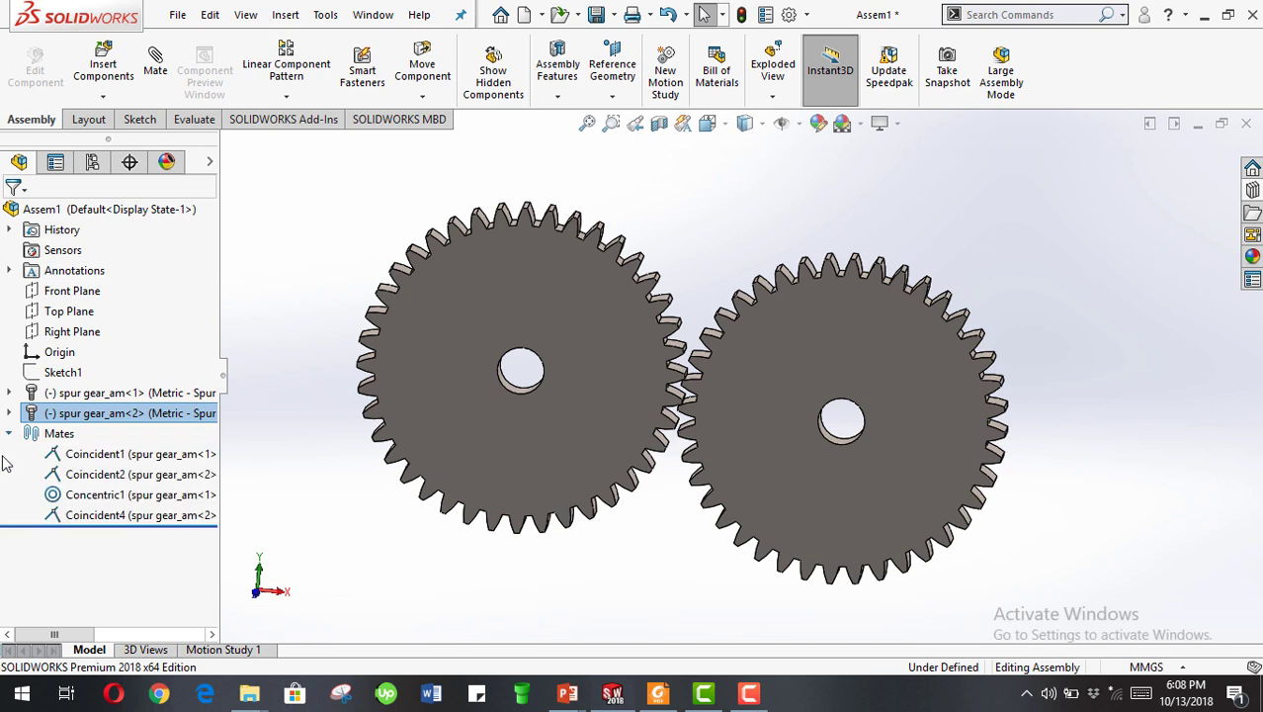
left_click(92, 500)
left_click(94, 516)
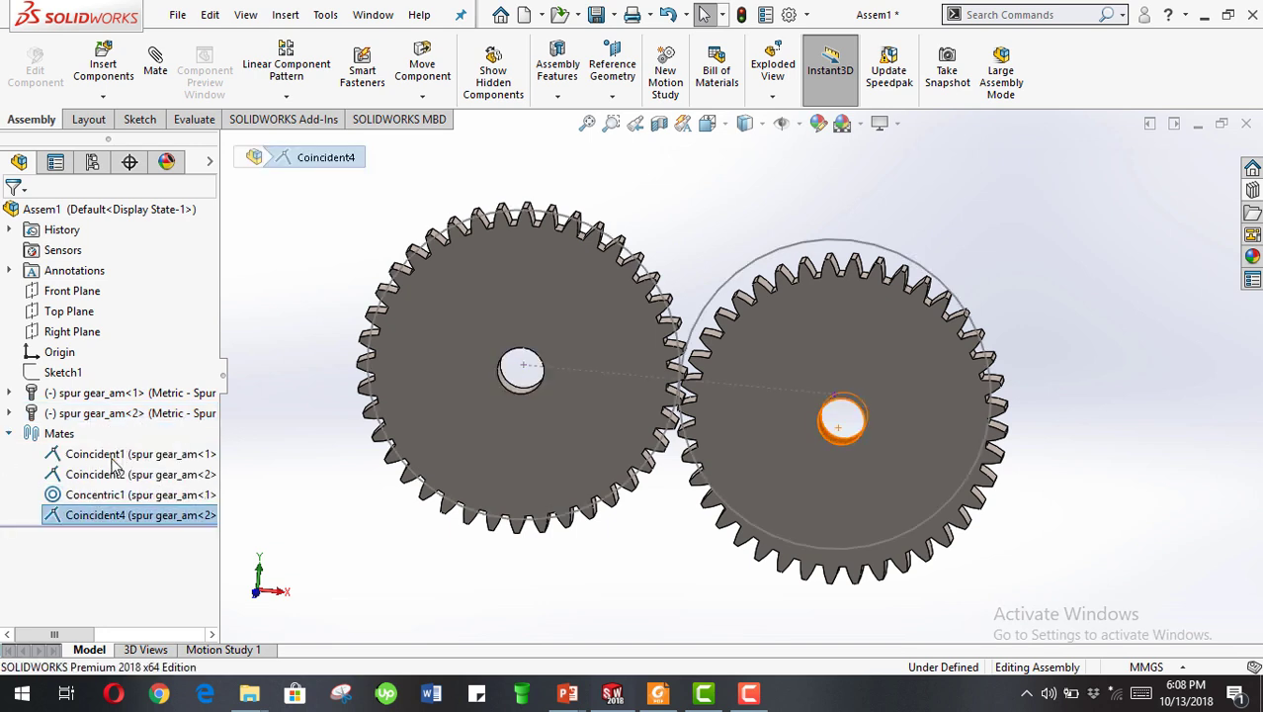
left_click(94, 485)
scroll(195, 543, "down", 3)
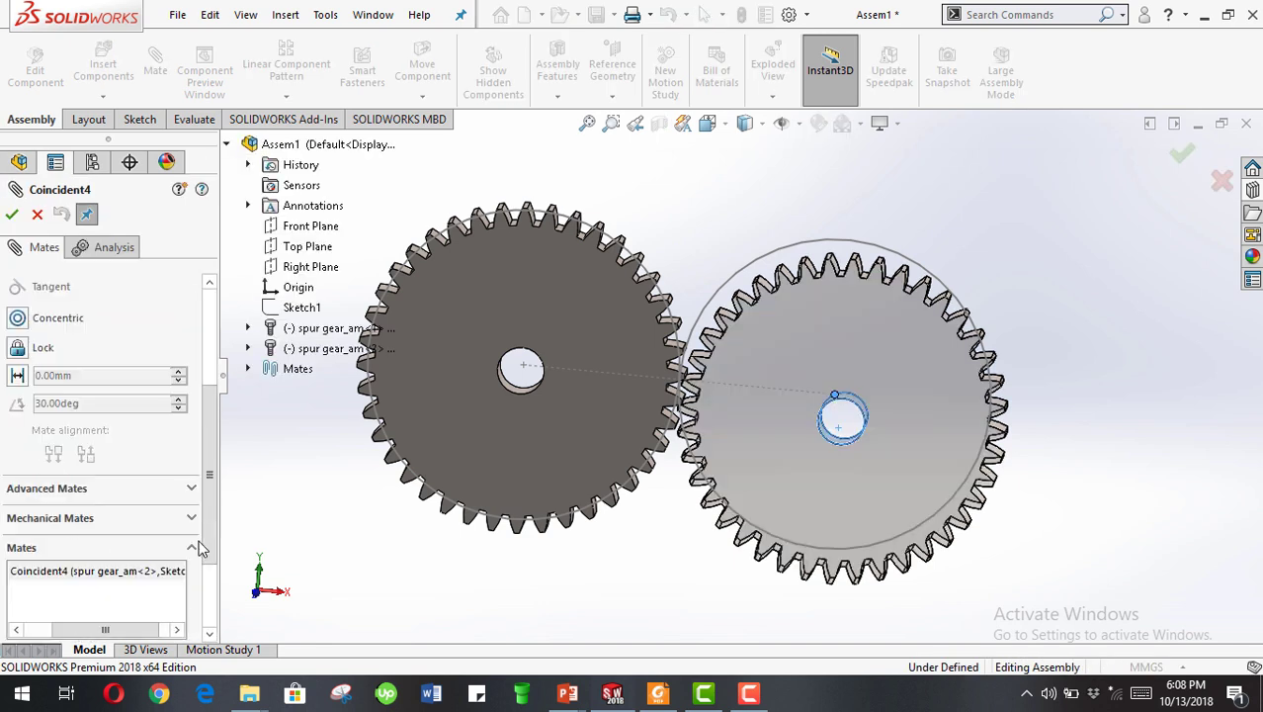
left_click(17, 322)
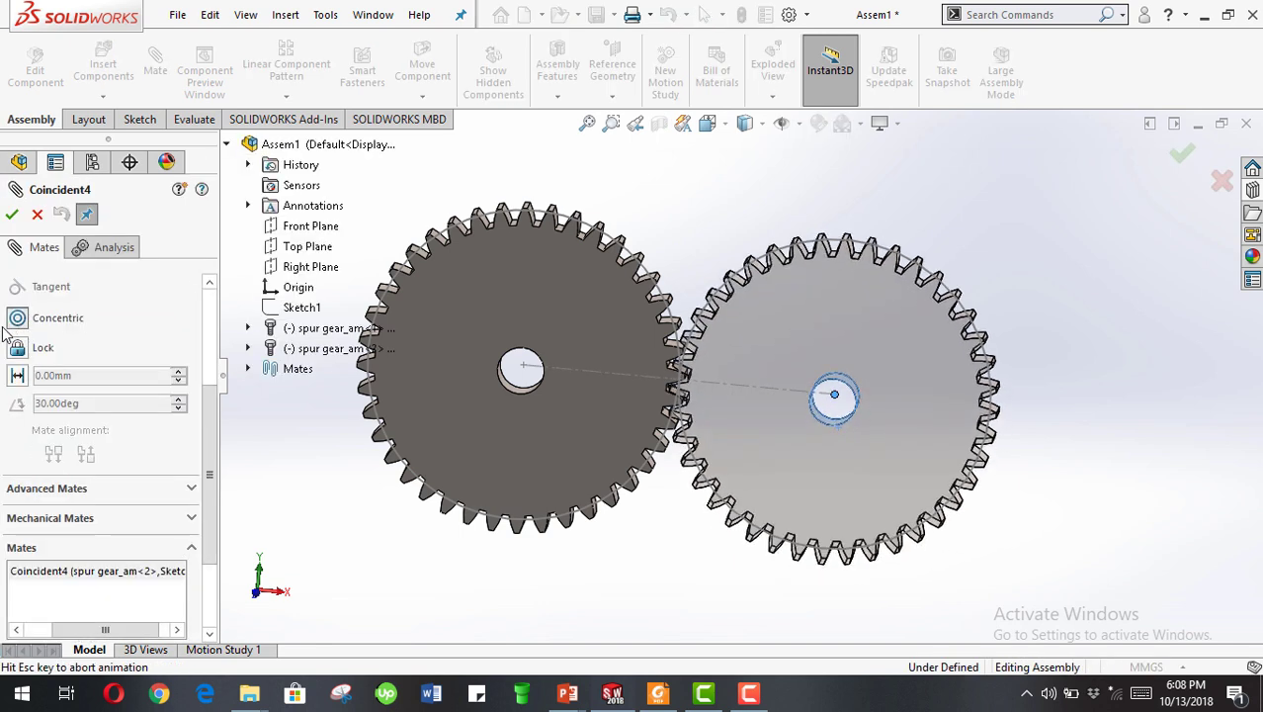
left_click(12, 215)
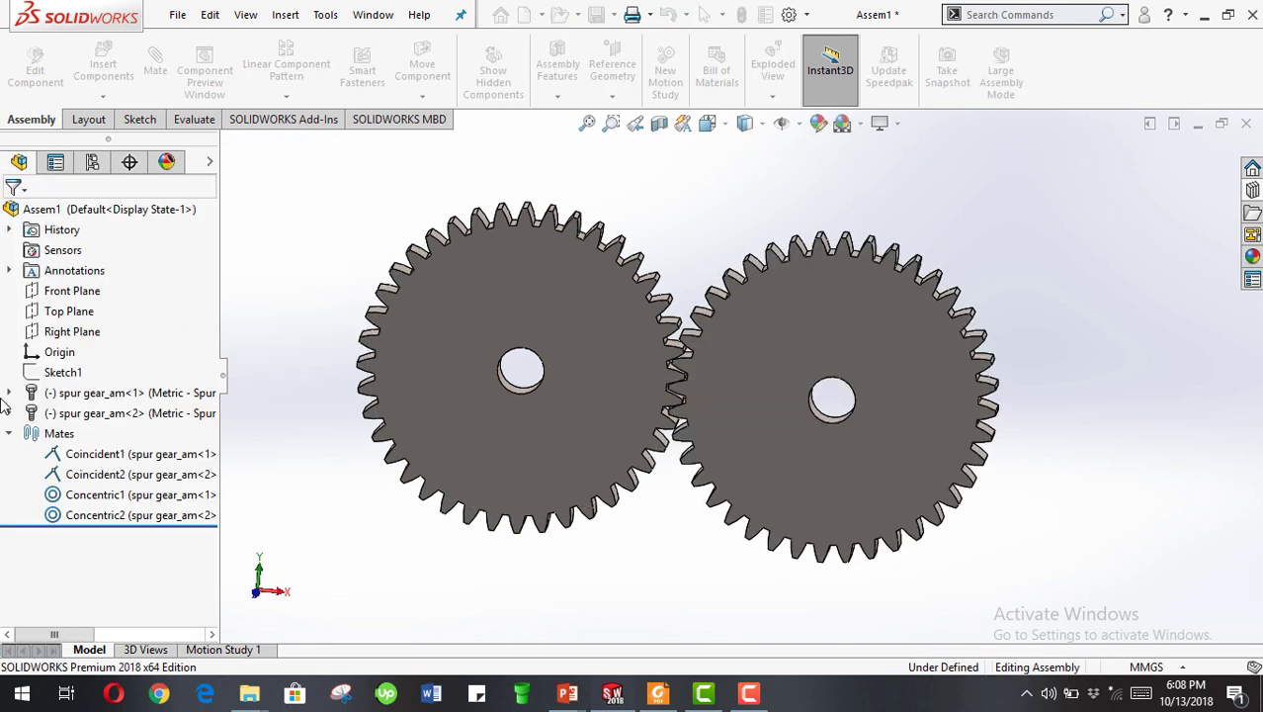
left_click(9, 433)
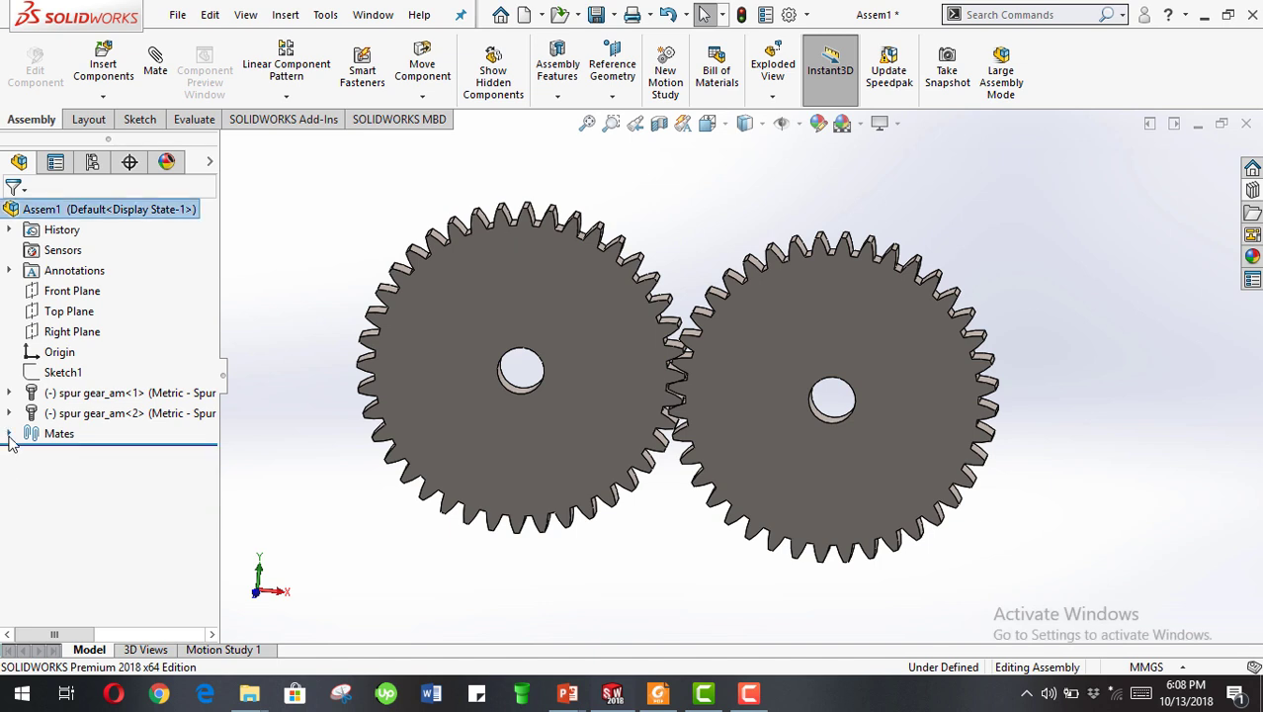
Step: Rotate the second spur gear with Move Component in Standard Drag mode until its teeth sit in the first gear's gaps
left_click(422, 69)
left_click_drag(702, 370, 681, 415)
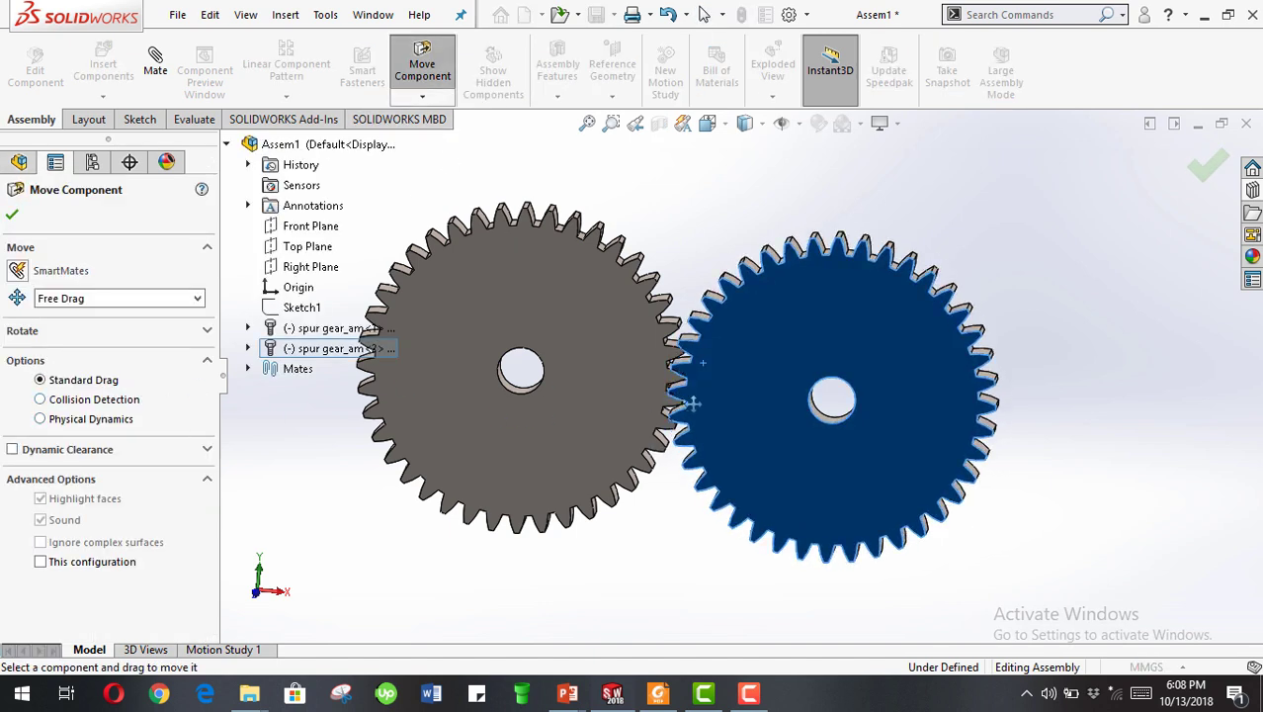
scroll(681, 416, "down", 2)
scroll(712, 376, "down", 3)
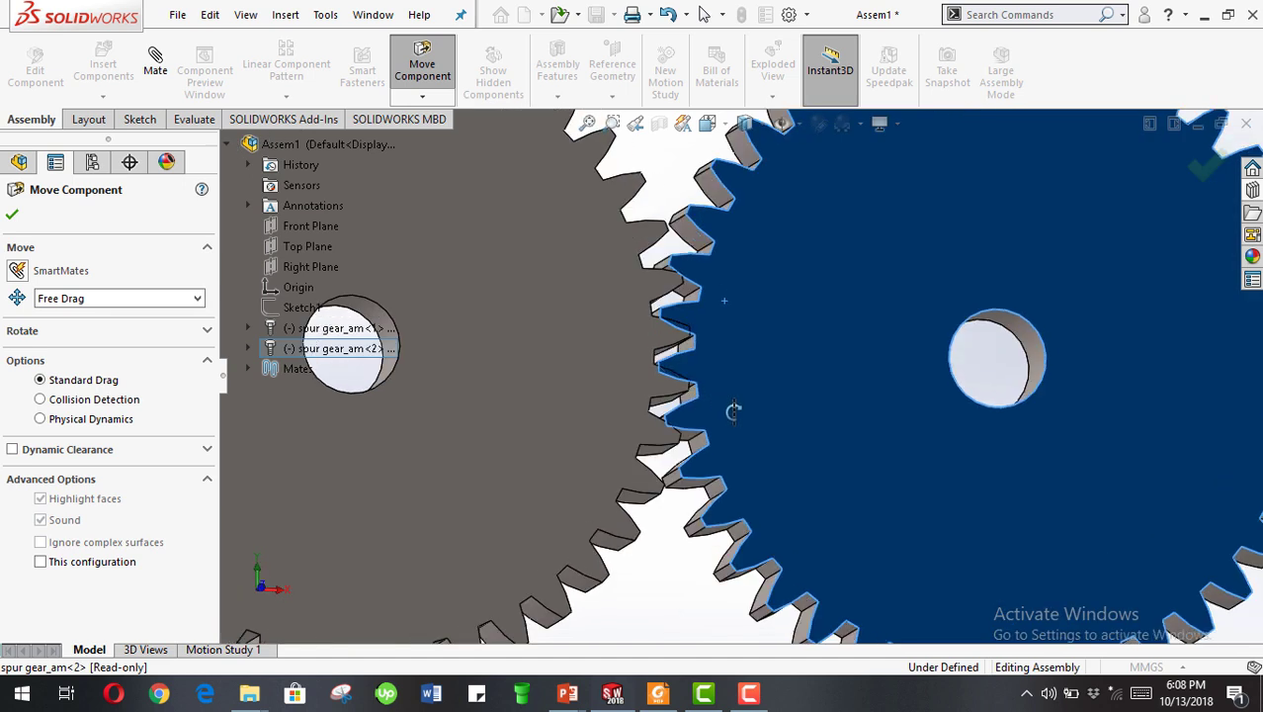
scroll(731, 405, "up", 5)
scroll(730, 403, "down", 5)
left_click_drag(749, 345, 747, 355)
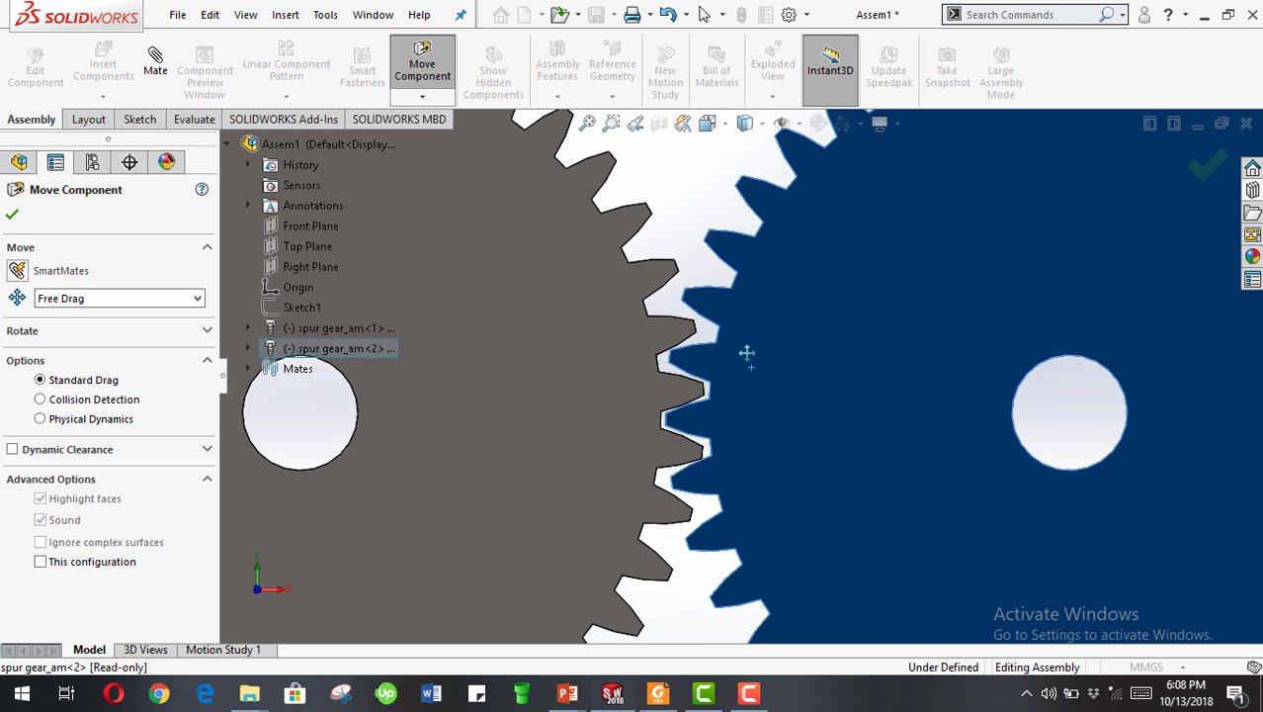
Step: Switch Move Component to Physical Dynamics between all components and turn the second gear against the first
left_click(64, 420)
scroll(885, 353, "up", 5)
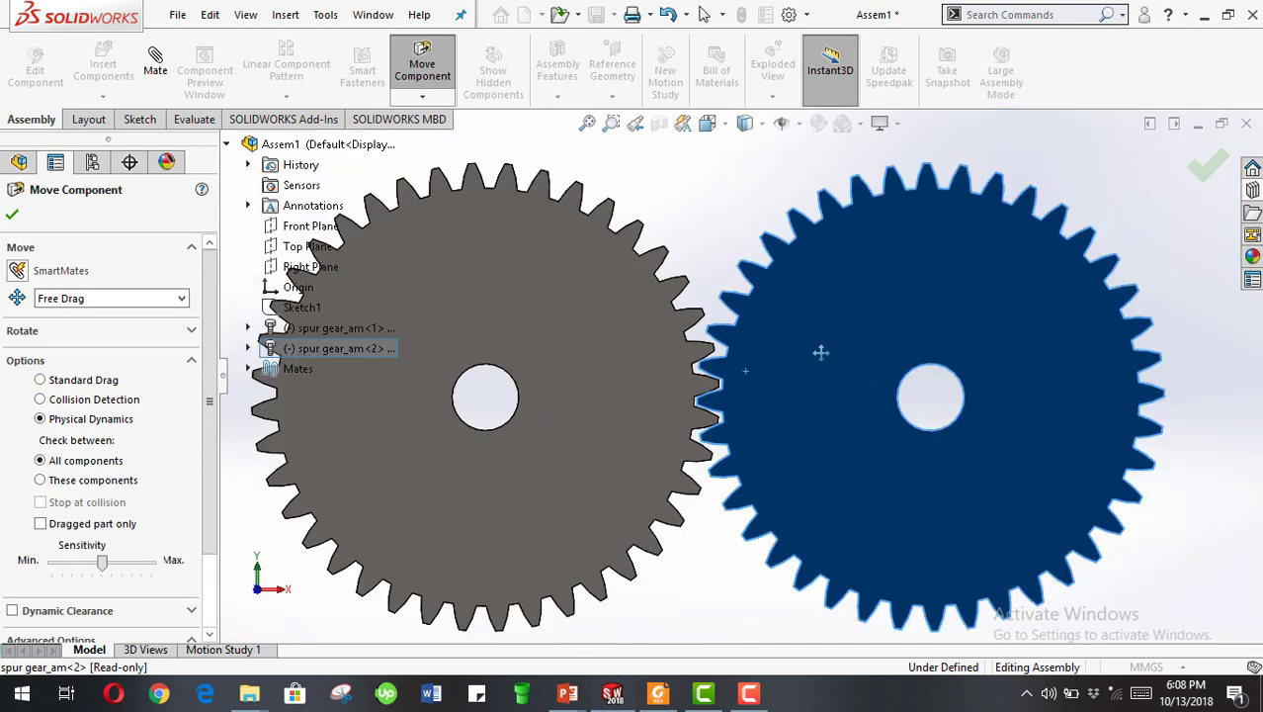
left_click_drag(784, 374, 640, 507)
left_click(12, 213)
Step: Add a mechanical Gear mate between the bore faces of the two spur gears with a 30mm : 30mm ratio
scroll(843, 299, "up", 3)
middle_click_drag(765, 362, 742, 395)
scroll(741, 376, "down", 3)
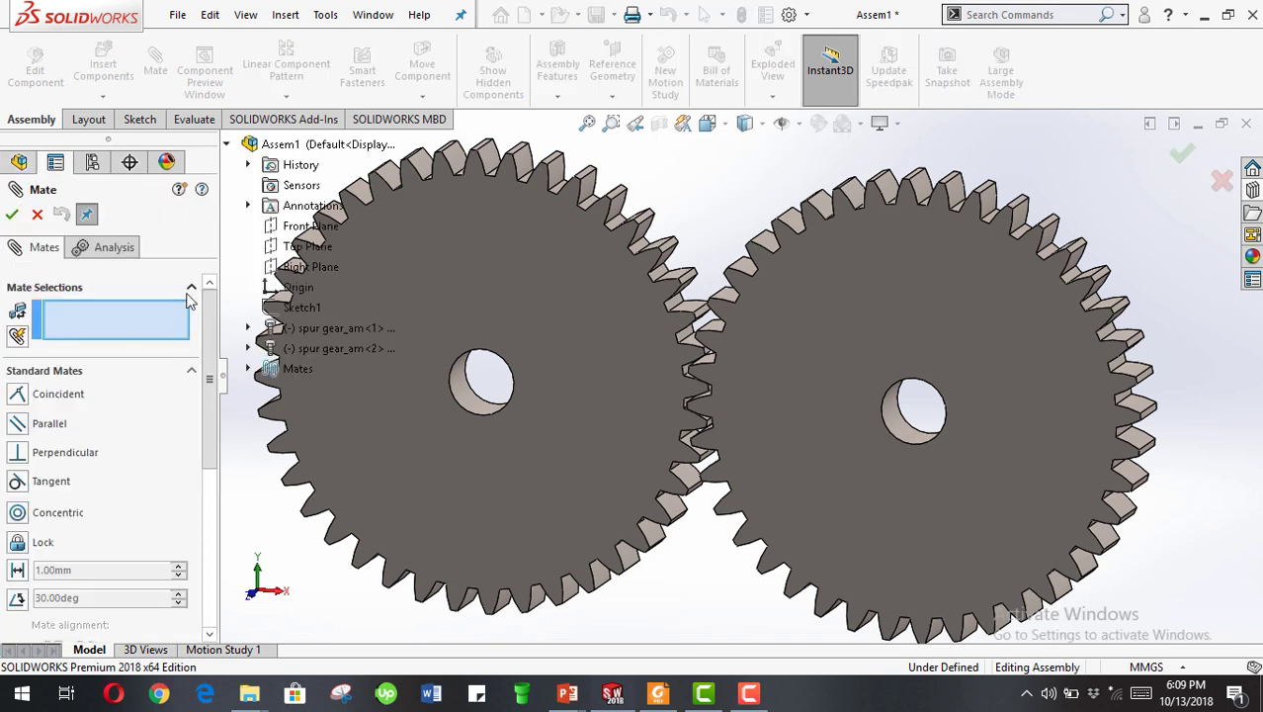
left_click(190, 287)
left_click(202, 317)
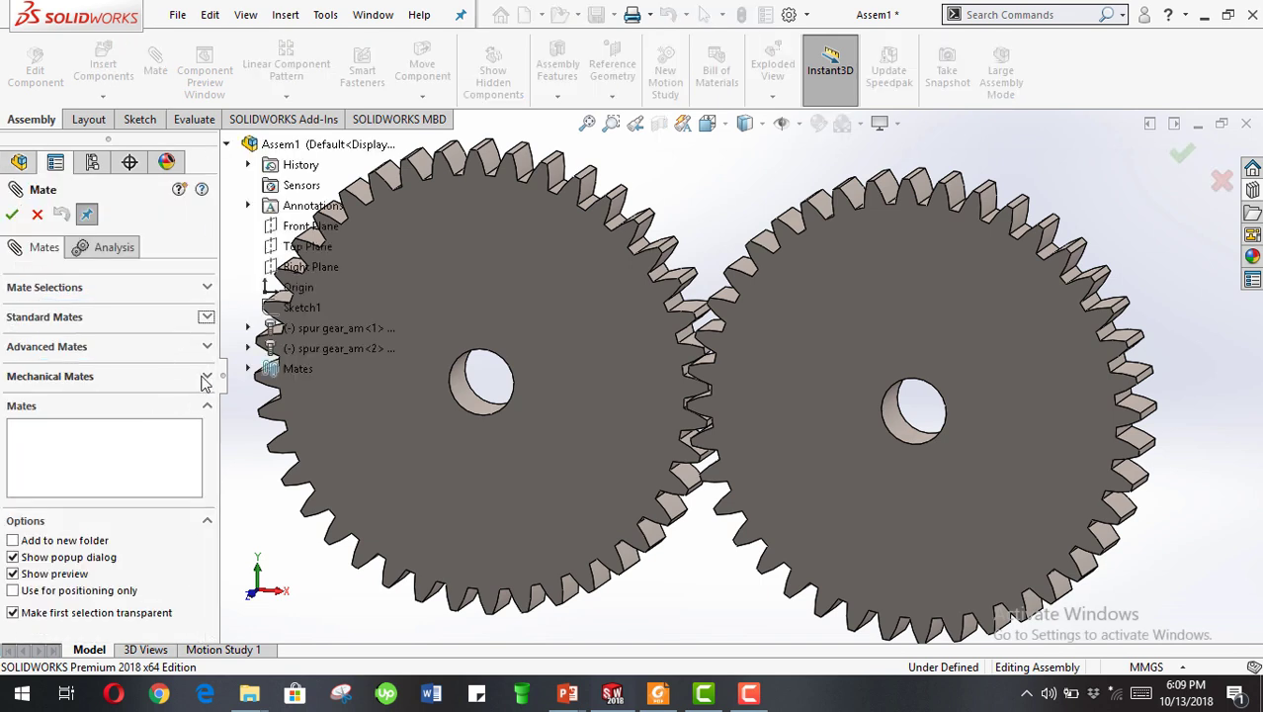
left_click(204, 376)
left_click(34, 494)
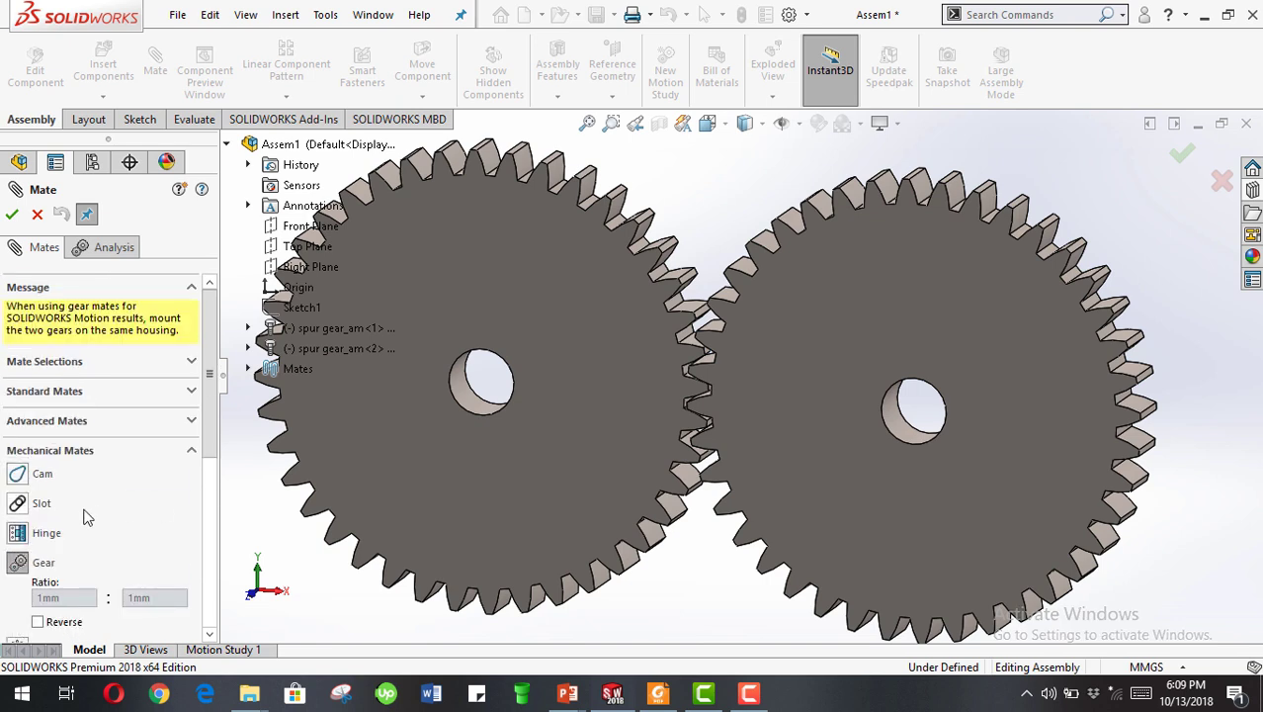
scroll(669, 378, "down", 3)
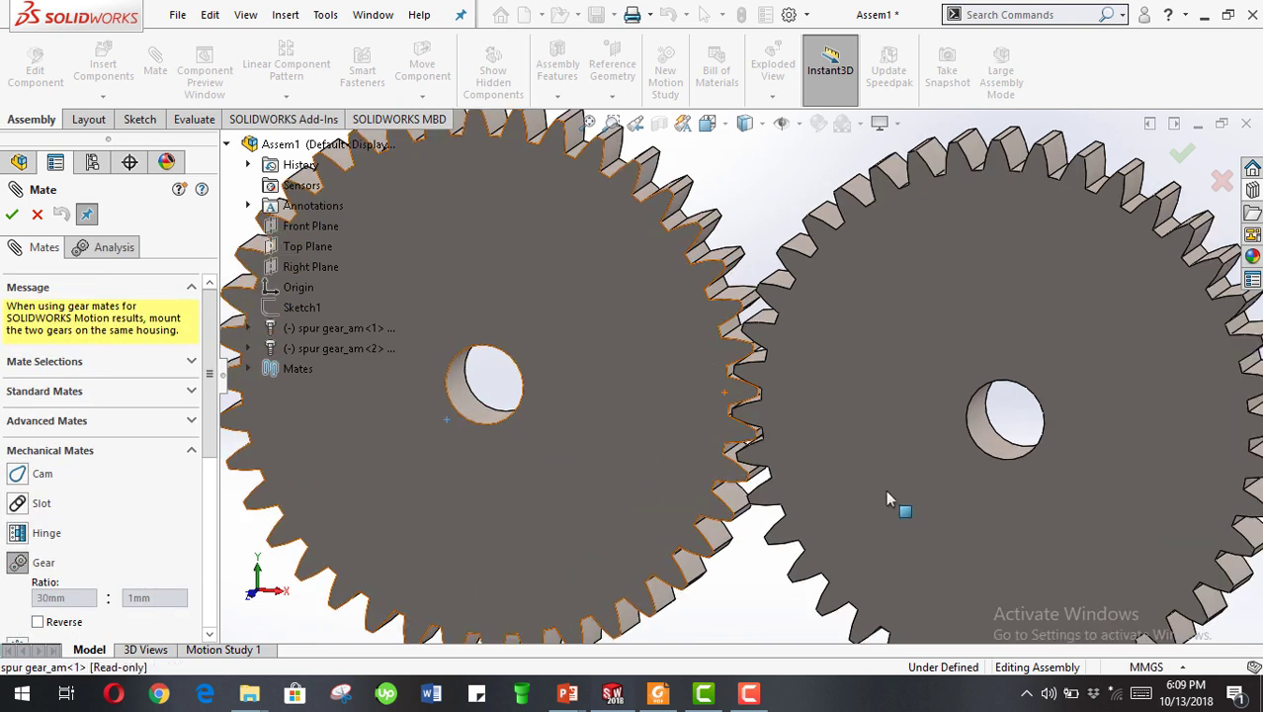
left_click(463, 396)
left_click(980, 430)
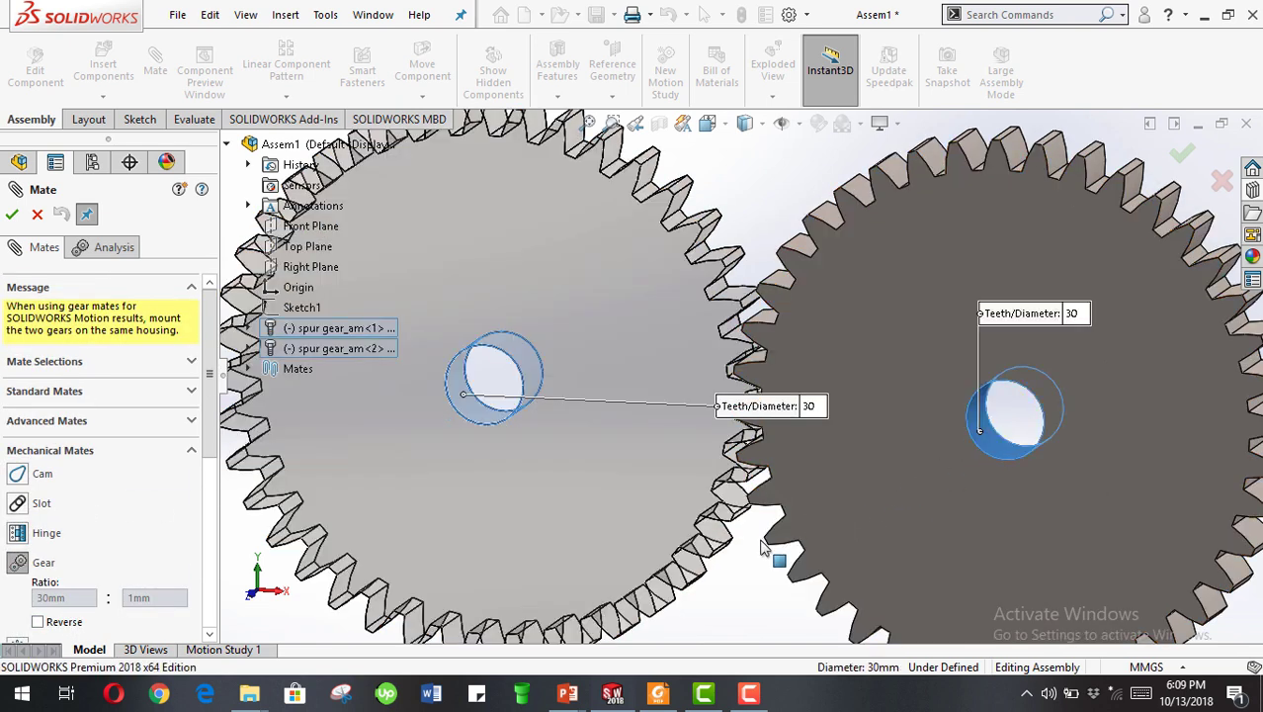
scroll(890, 431, "up", 3)
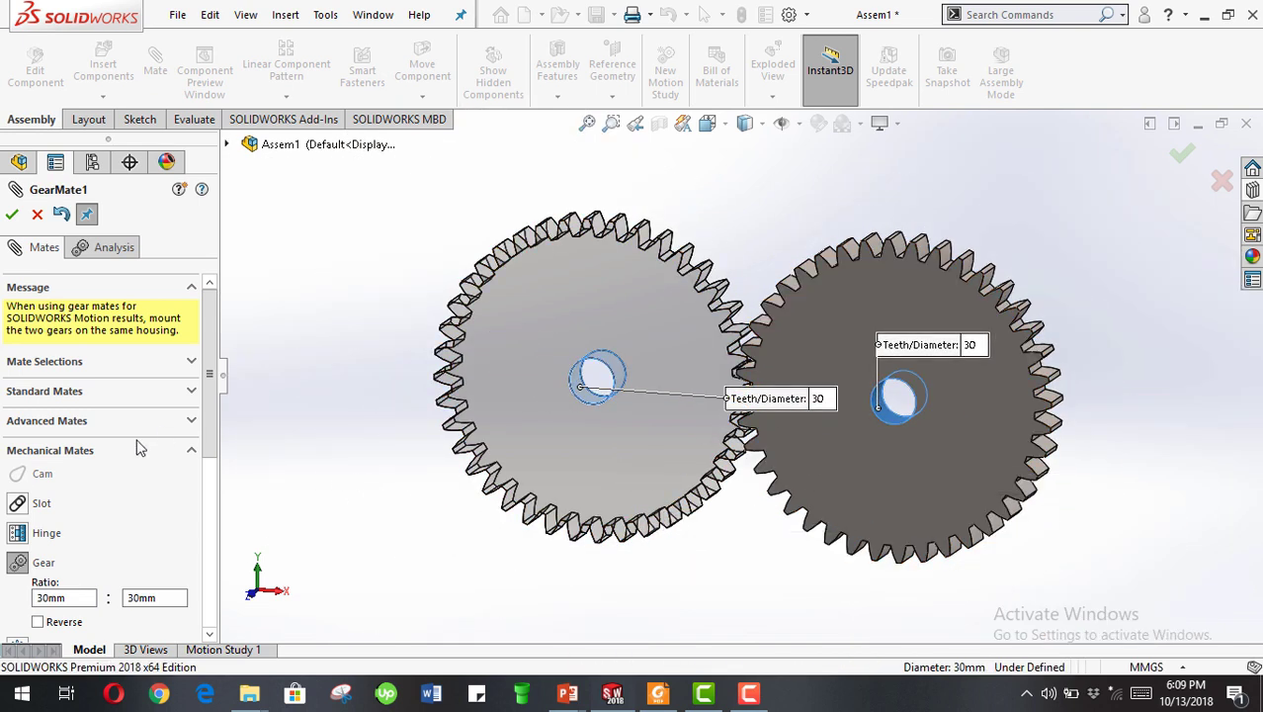
left_click(13, 215)
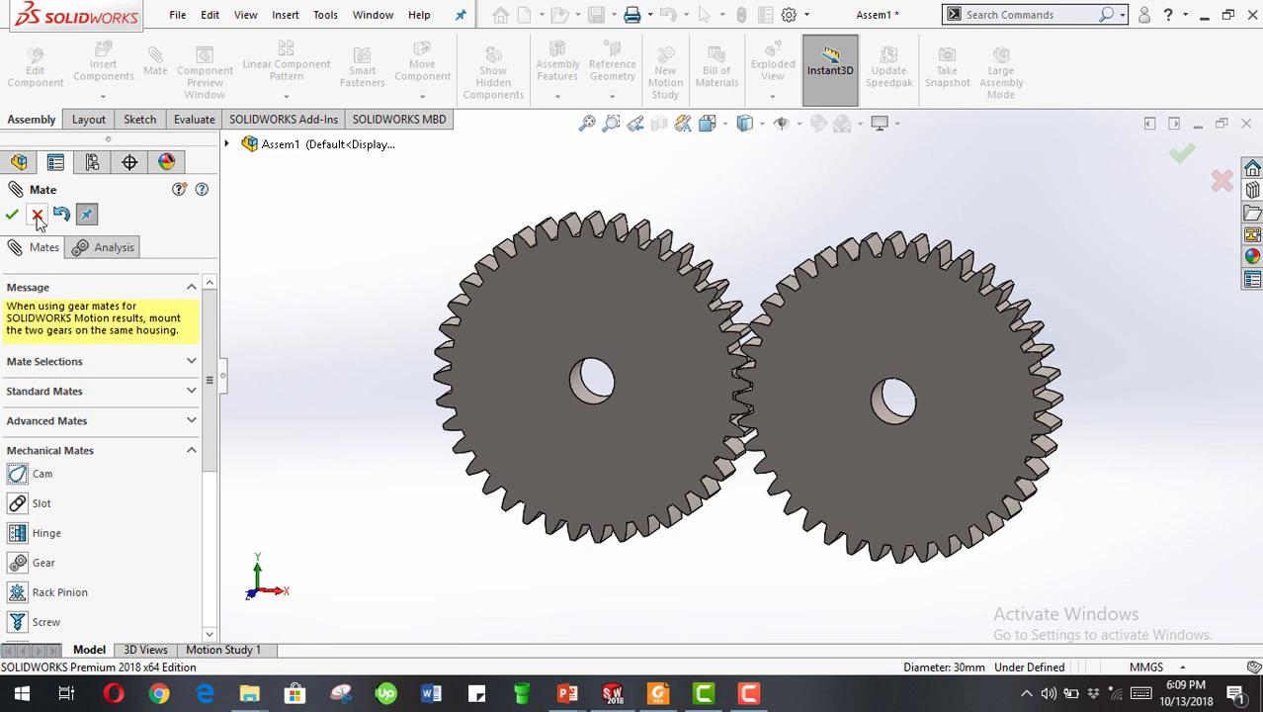
left_click(7, 218)
Step: Test the gear mate by rotating the second gear with Move Component in Standard Drag mode
scroll(627, 383, "up", 2)
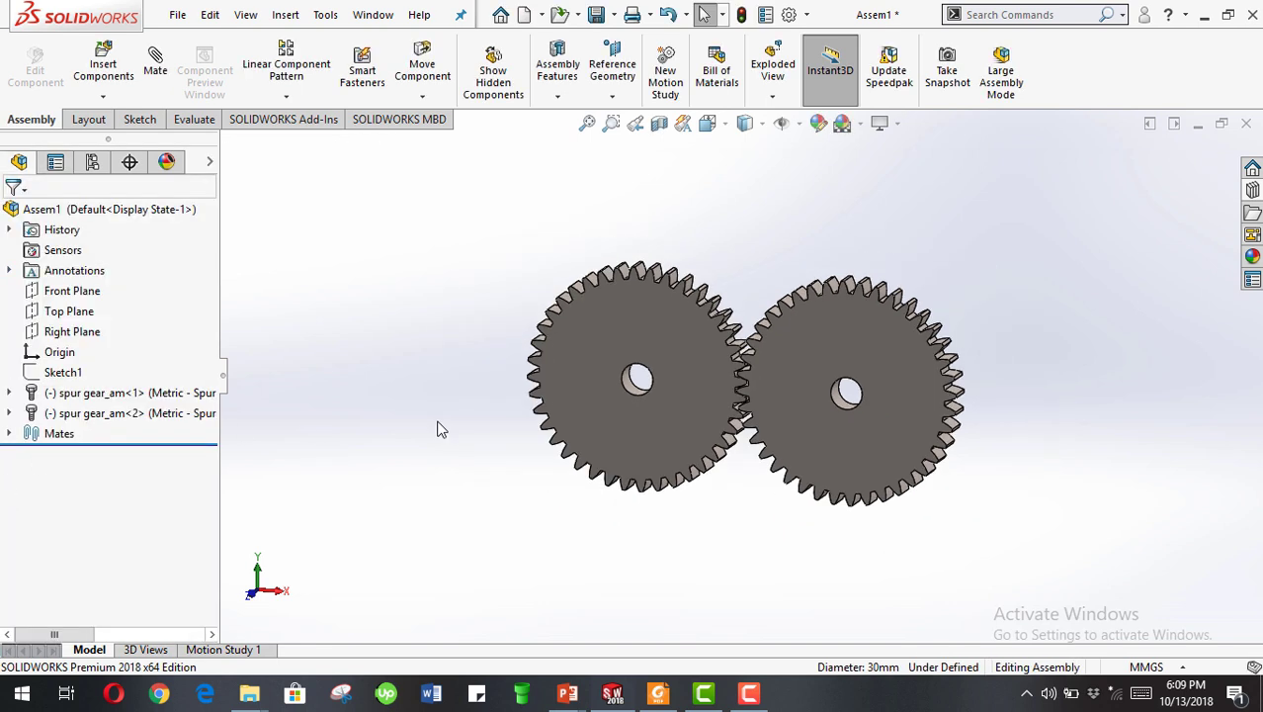
middle_click_drag(657, 367, 674, 357)
left_click(423, 69)
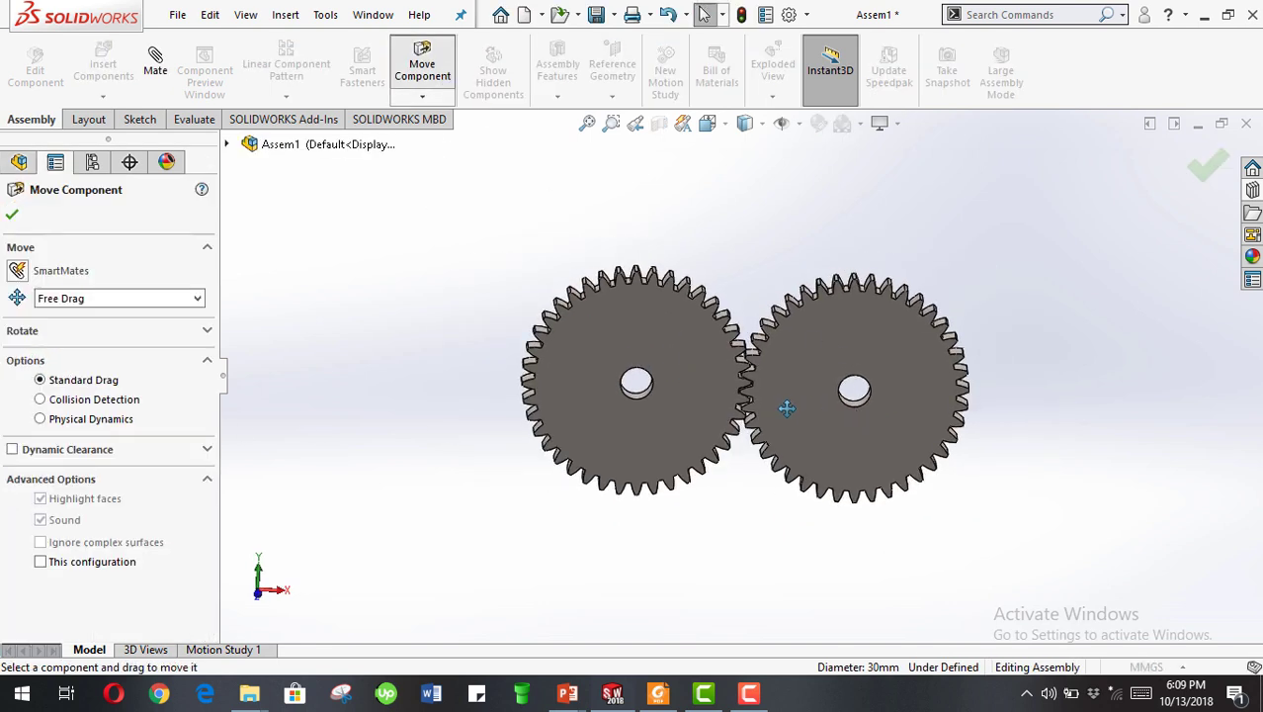
left_click(799, 360)
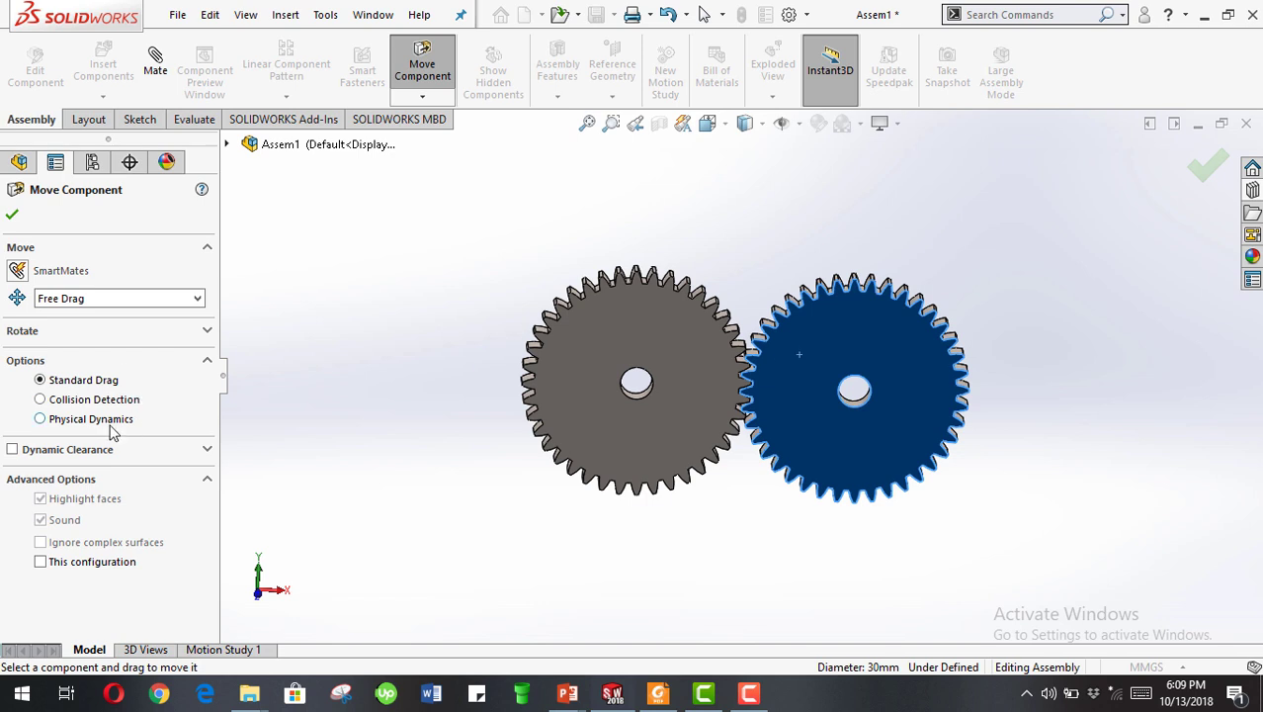
left_click_drag(812, 369, 798, 392)
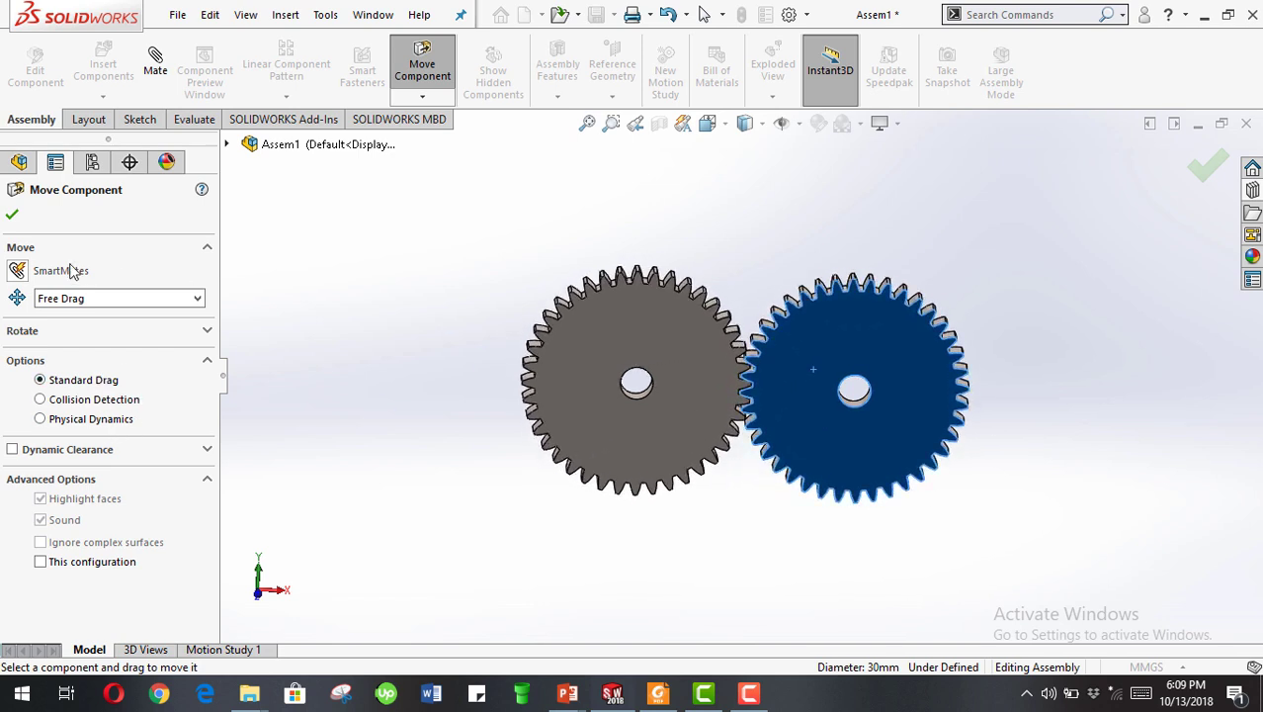
left_click(12, 218)
Step: Open Motion Study 1 with its timeline expanded and extend the animation's duration to about 5 seconds
middle_click_drag(699, 493, 801, 486)
left_click(222, 649)
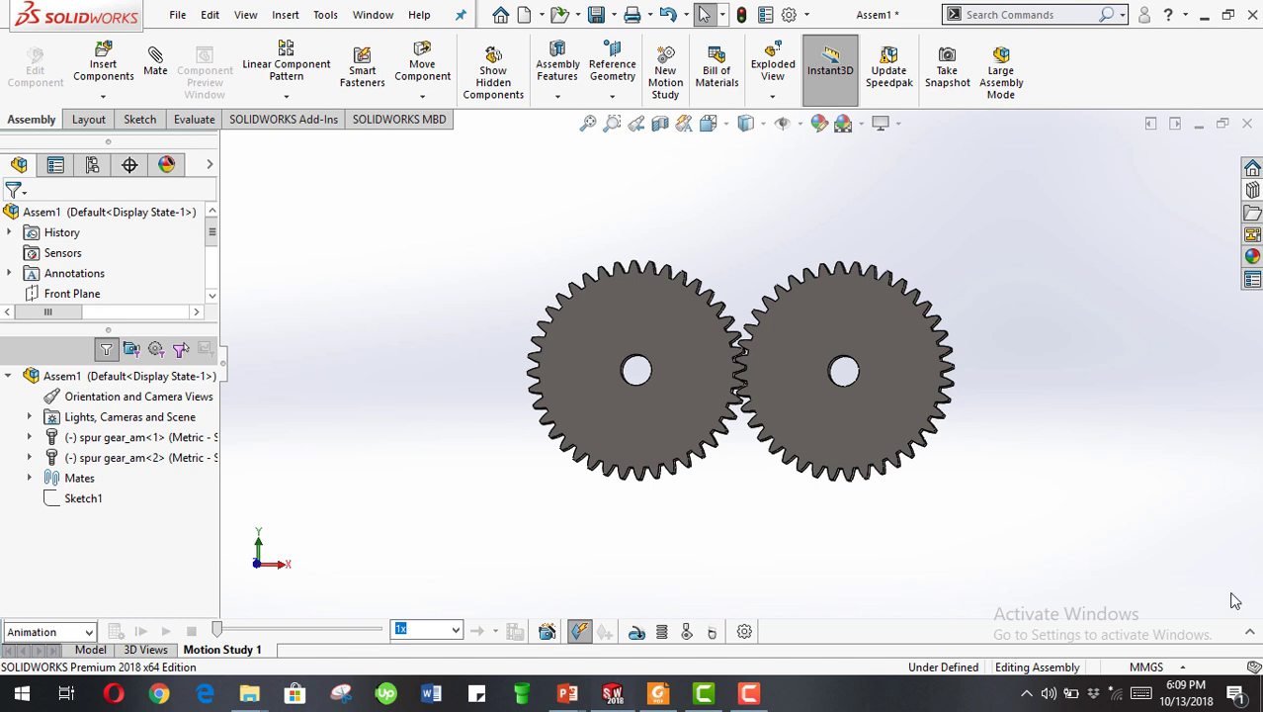
left_click(1249, 631)
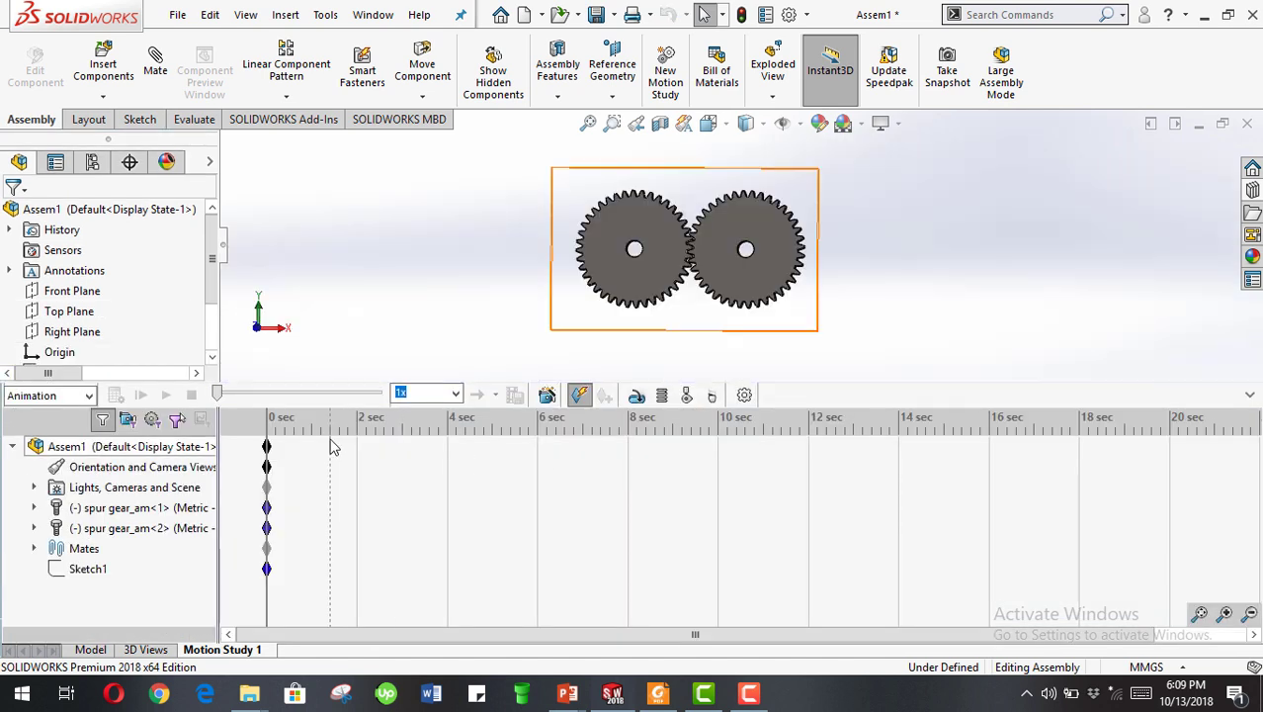
left_click_drag(267, 447, 408, 467)
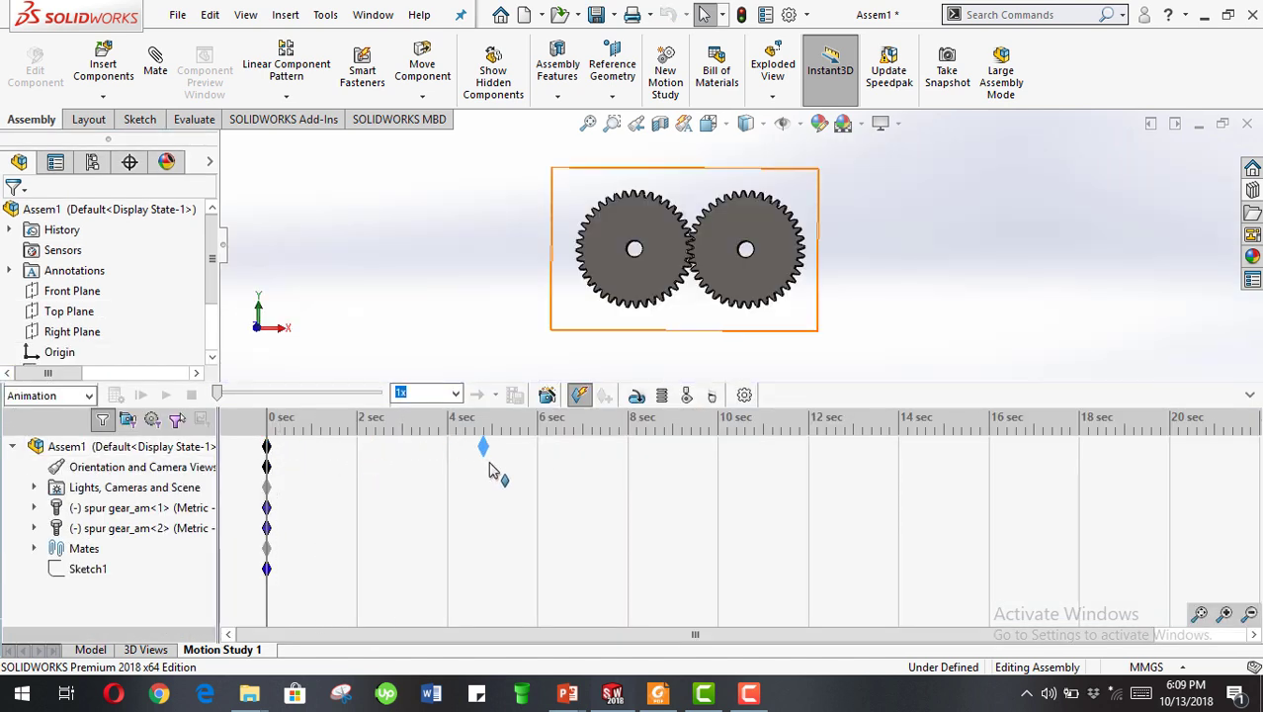
left_click_drag(499, 474, 501, 476)
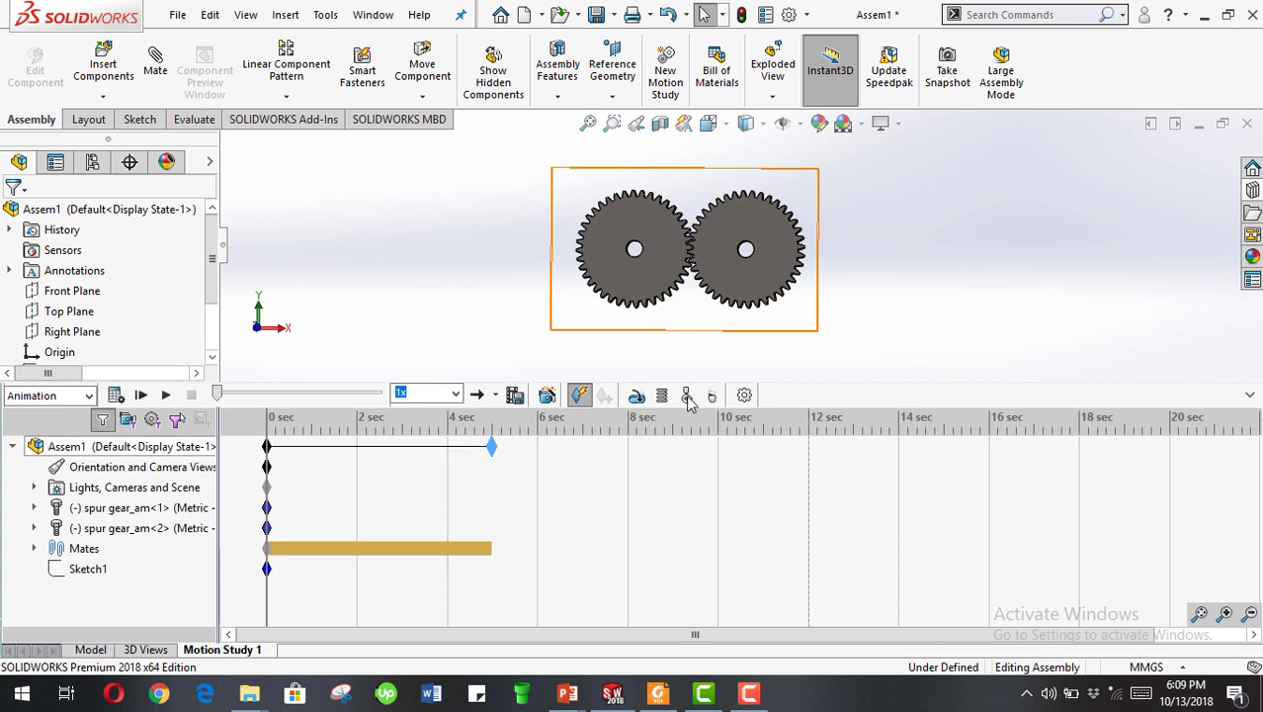
Step: Add a rotary motor on the front face of the first spur gear
left_click(638, 396)
left_click(664, 295)
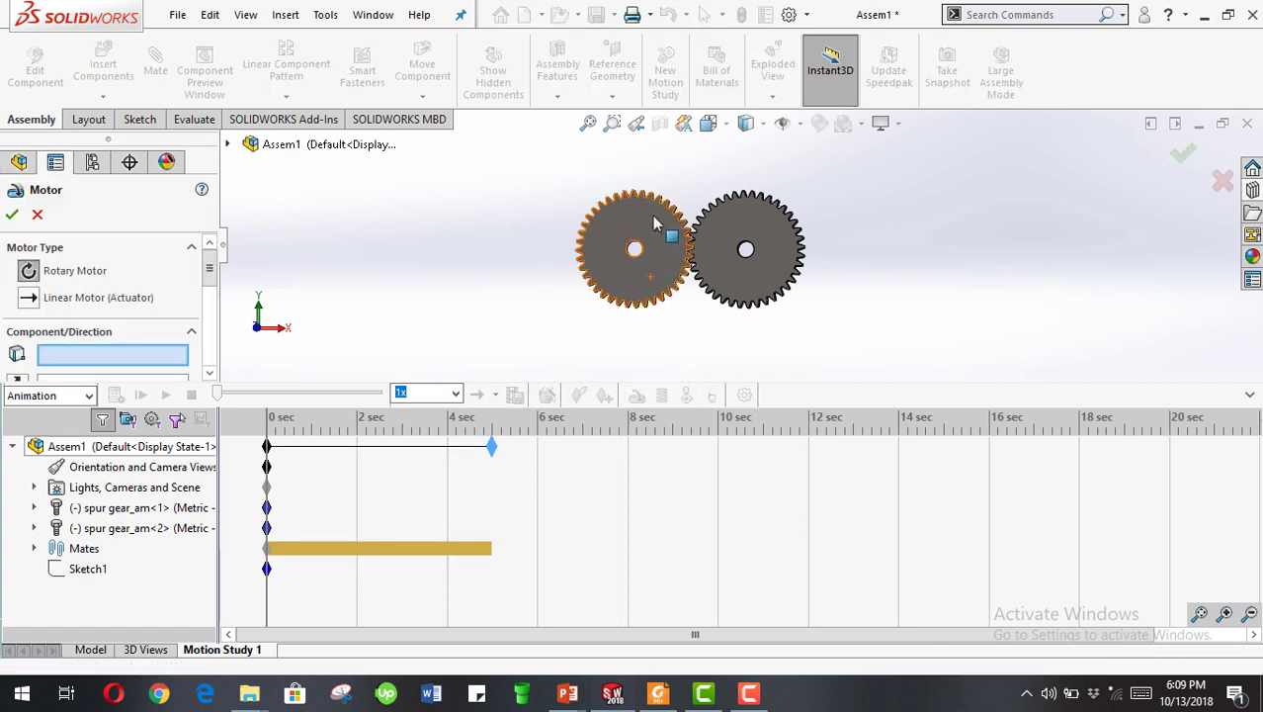
left_click(1251, 395)
left_click_drag(182, 330, 32, 473)
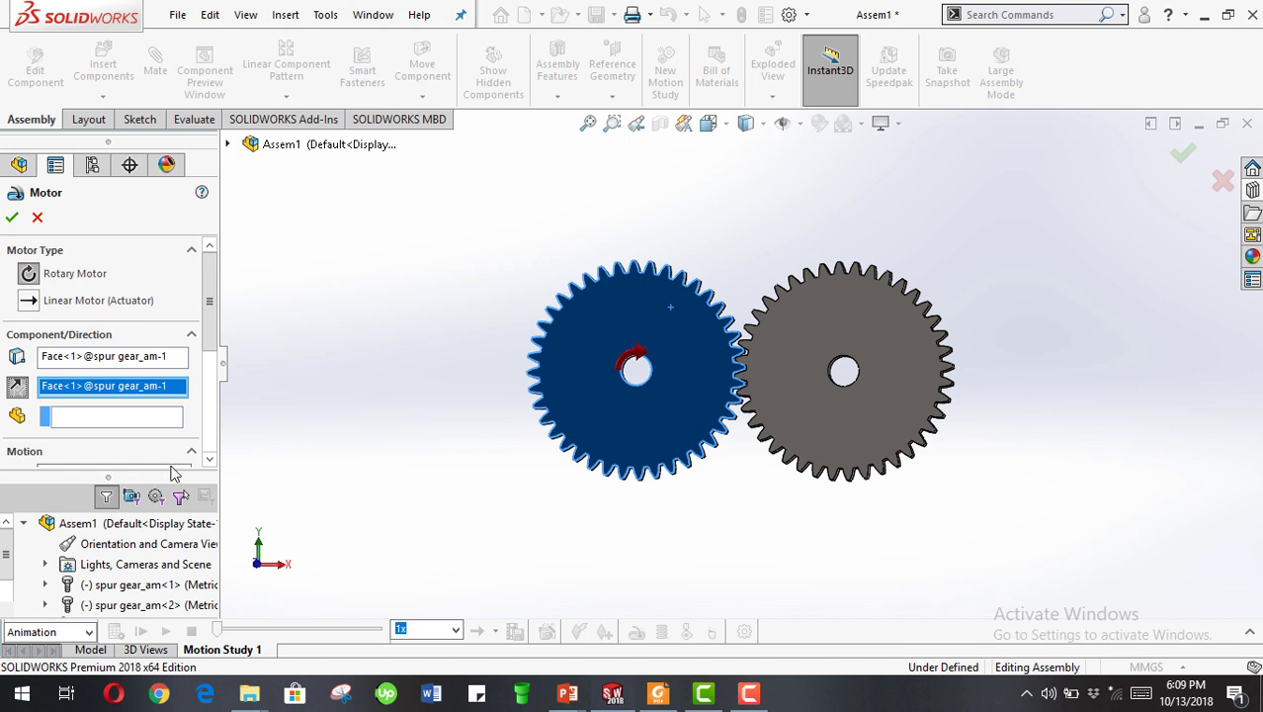
scroll(192, 442, "down", 3)
Step: Set the motion study's animation to 27 frames per second and calculate the study
key("Return")
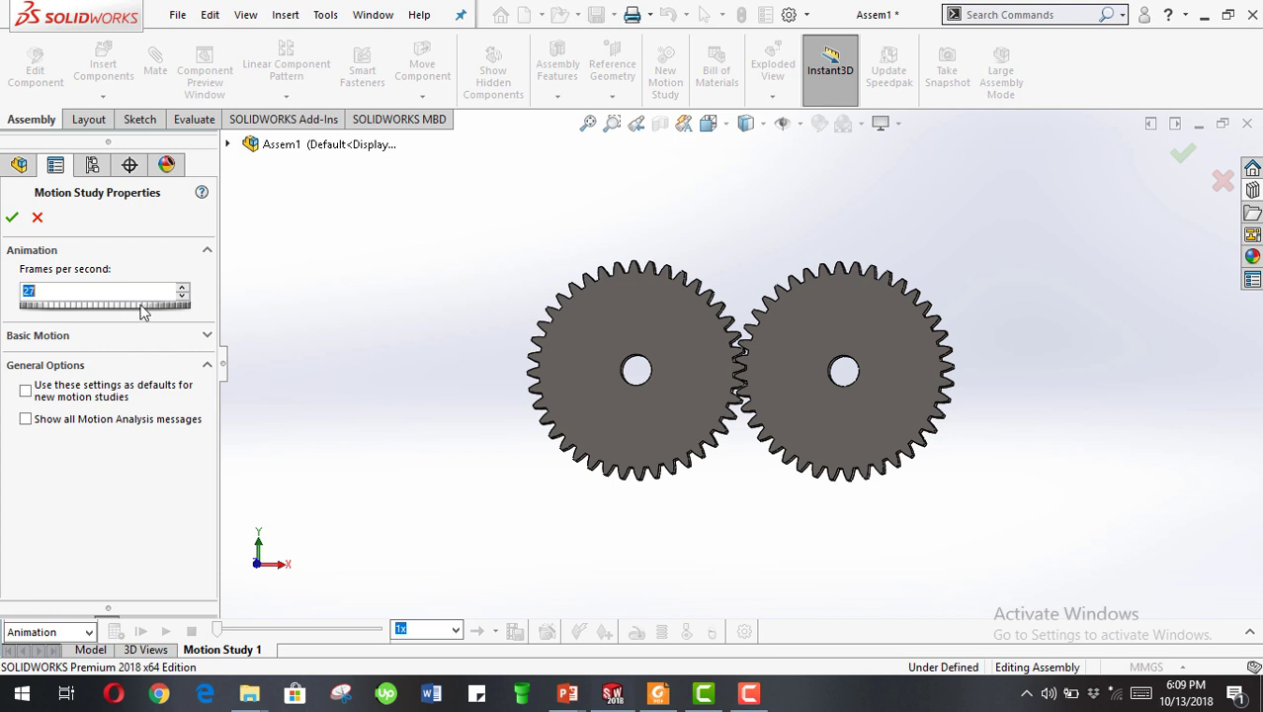
left_click(11, 220)
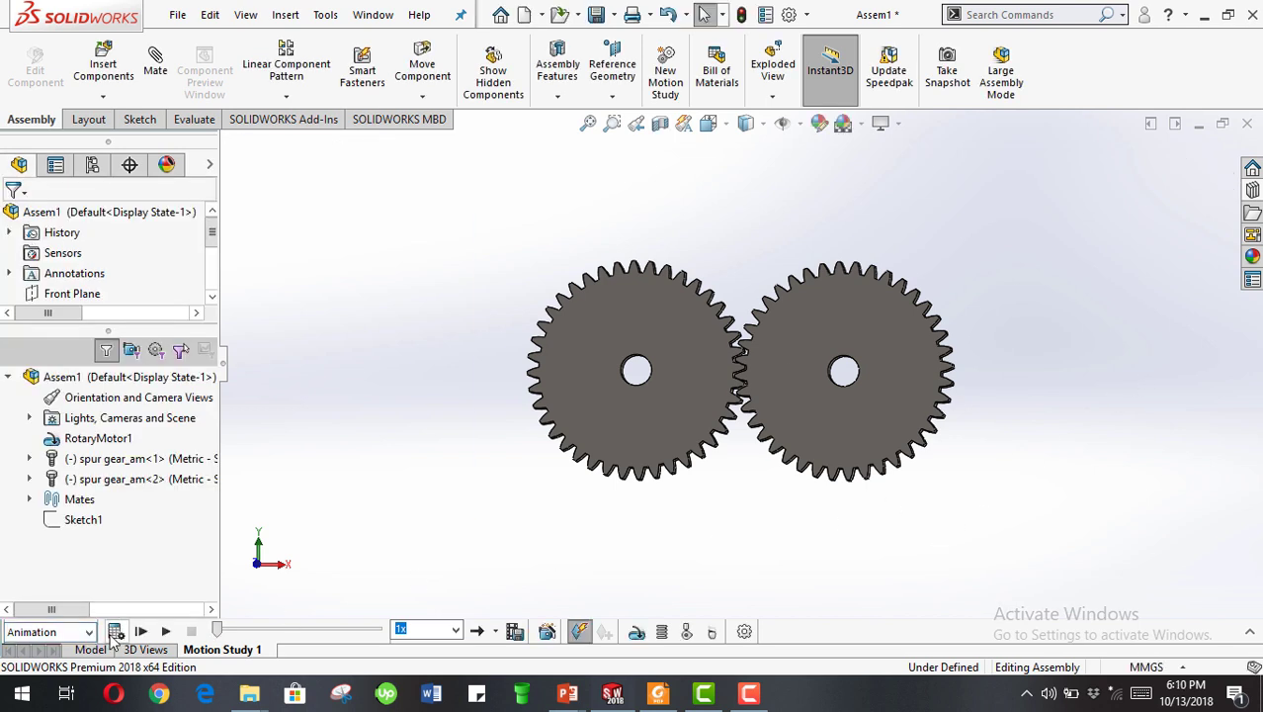
left_click(115, 631)
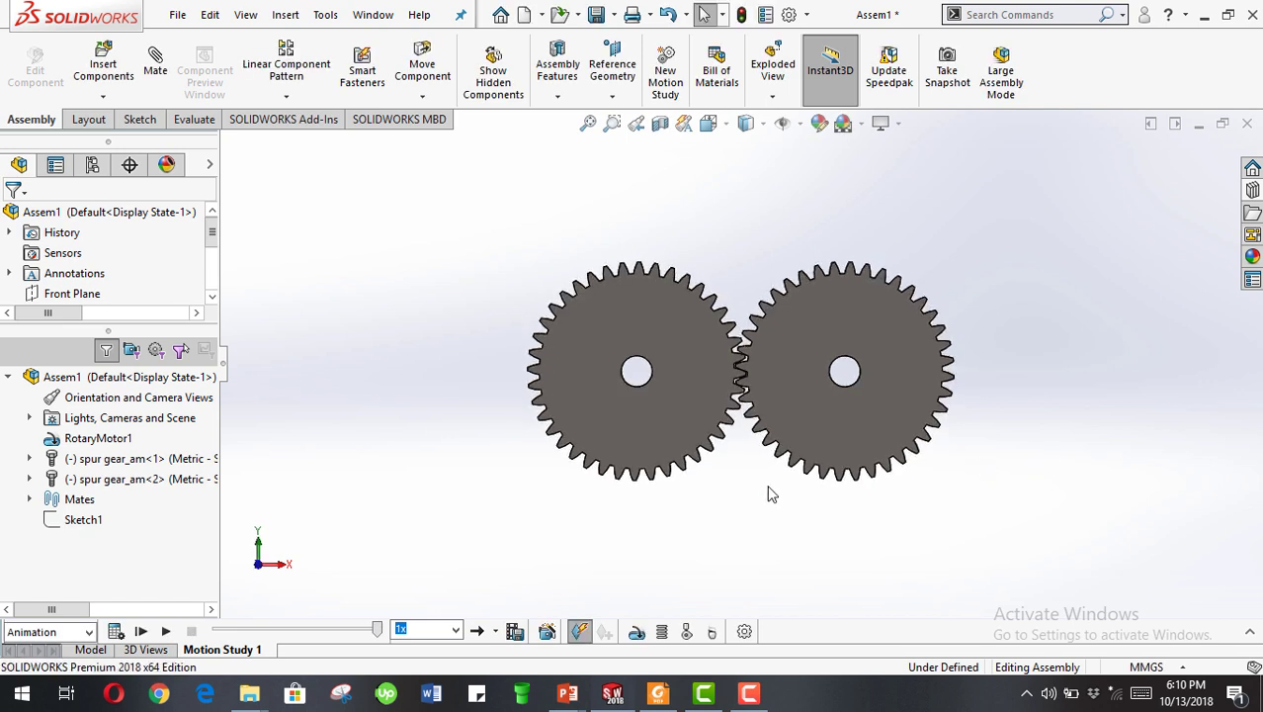
Step: Review the motion study's frame rate setting and calculate the gear animation again
left_click(741, 632)
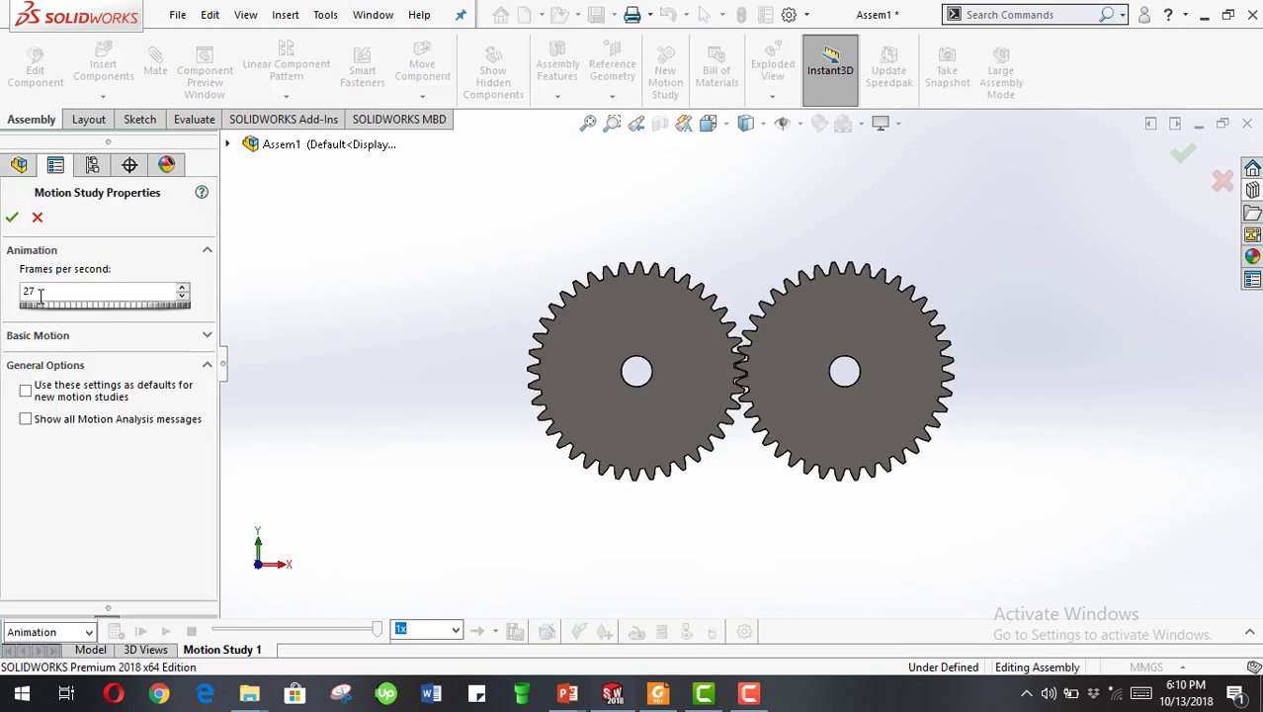
left_click(10, 218)
left_click(114, 632)
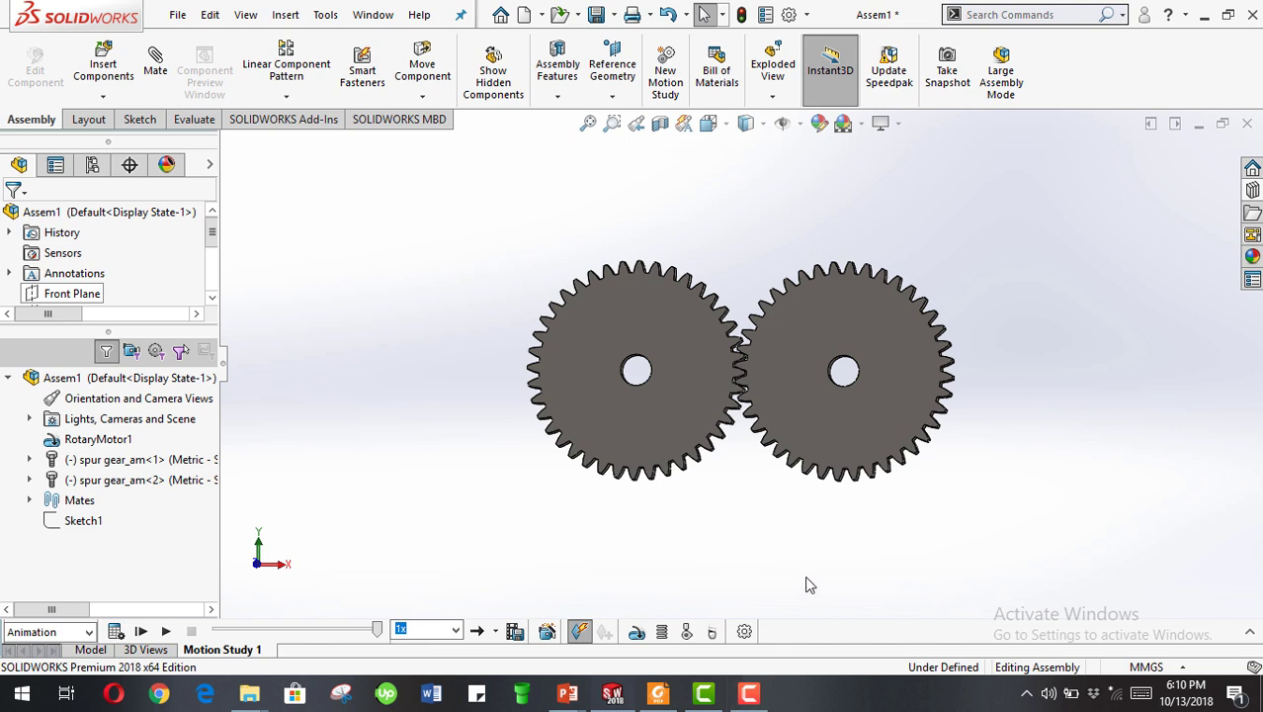
left_click(751, 694)
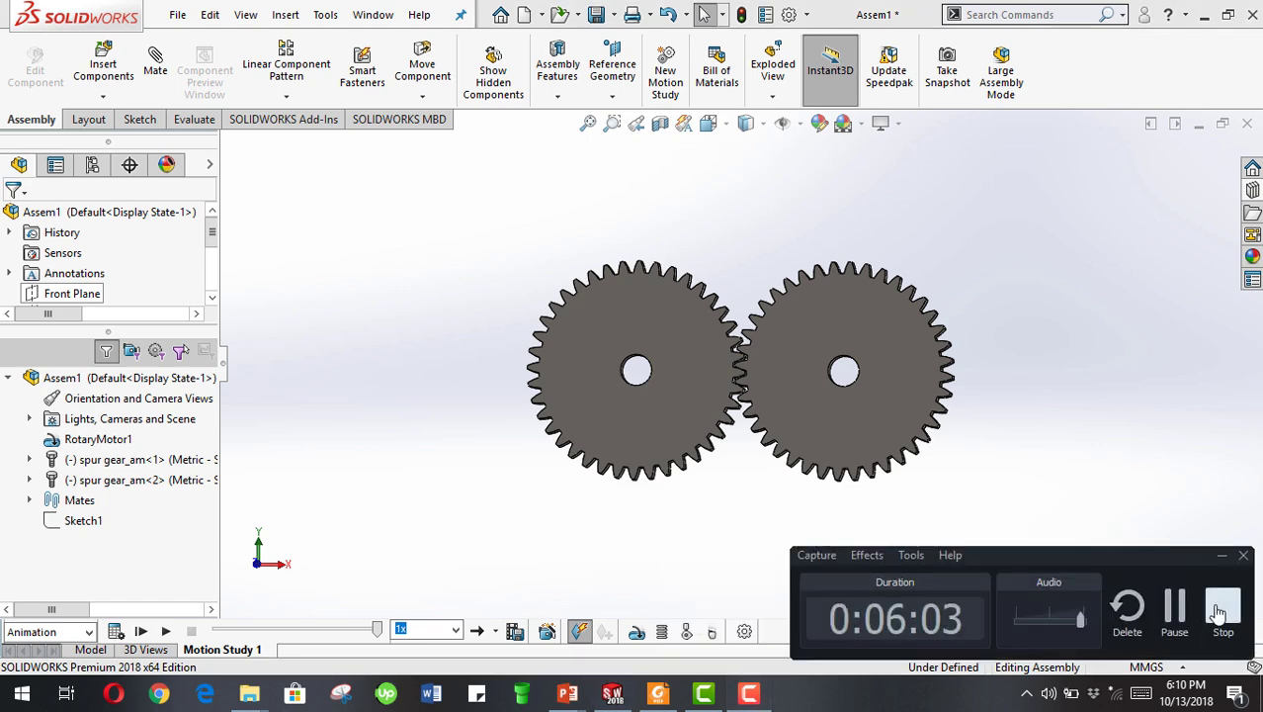